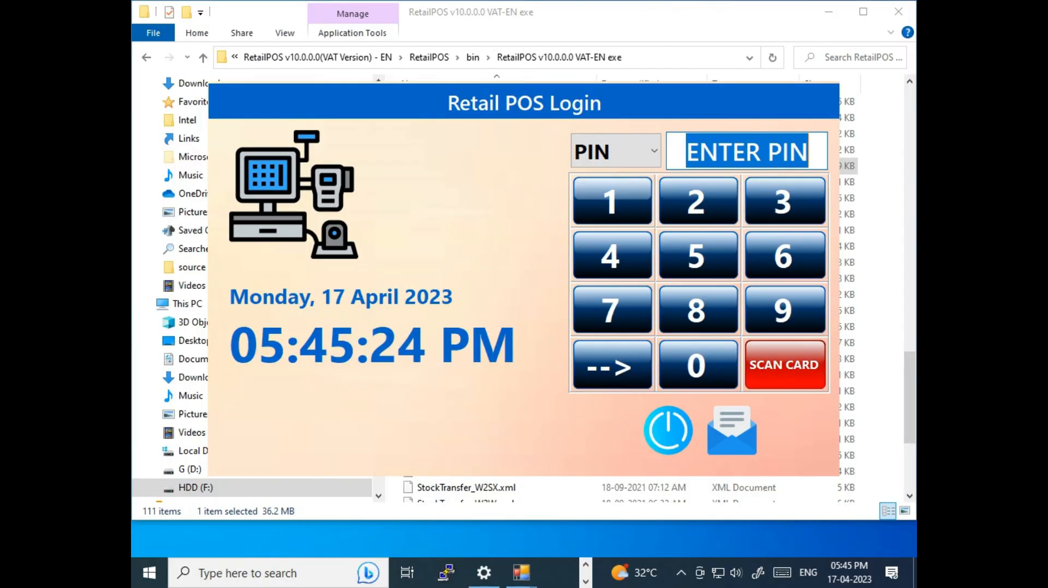
- Log in with the user PIN and open the POS shift with an opening amount of 0.00
click(612, 201)
click(698, 201)
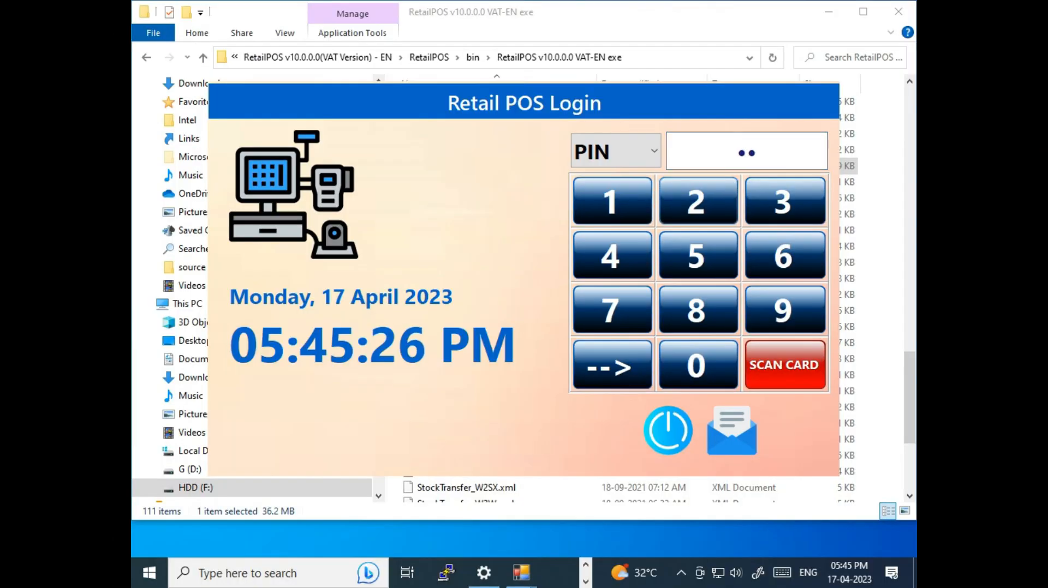
click(785, 201)
click(613, 255)
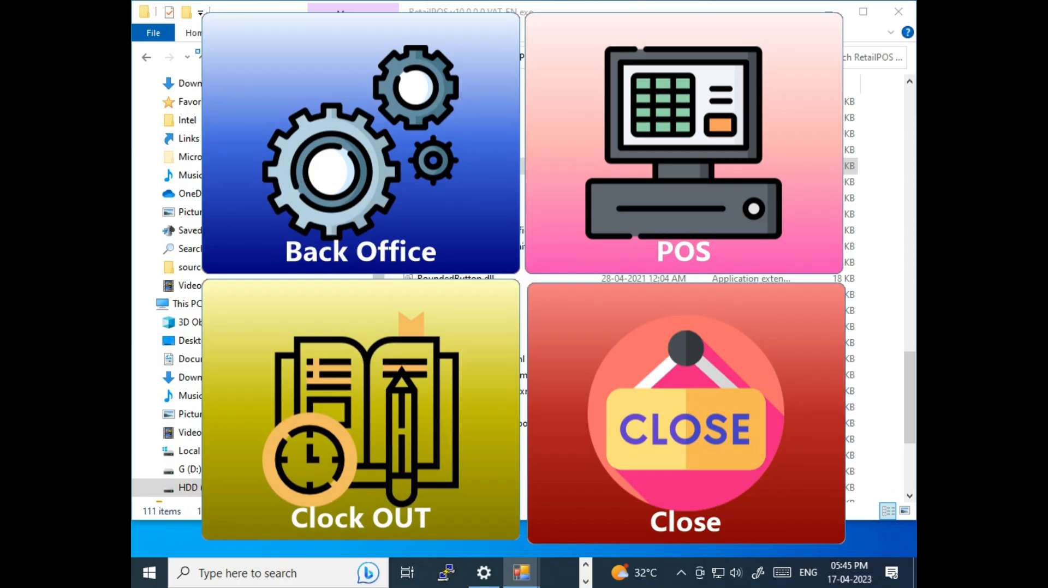
click(683, 163)
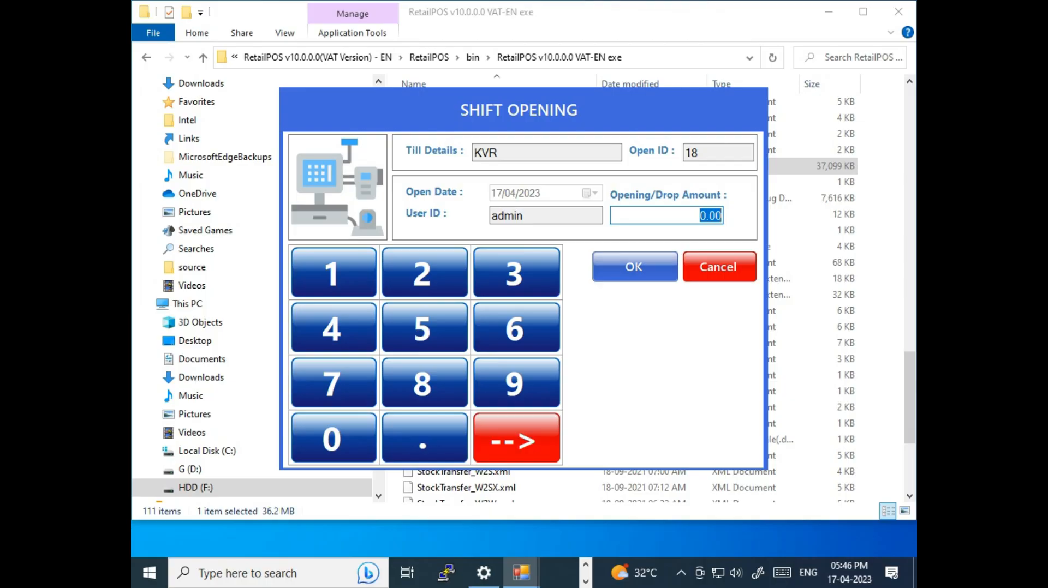
click(635, 274)
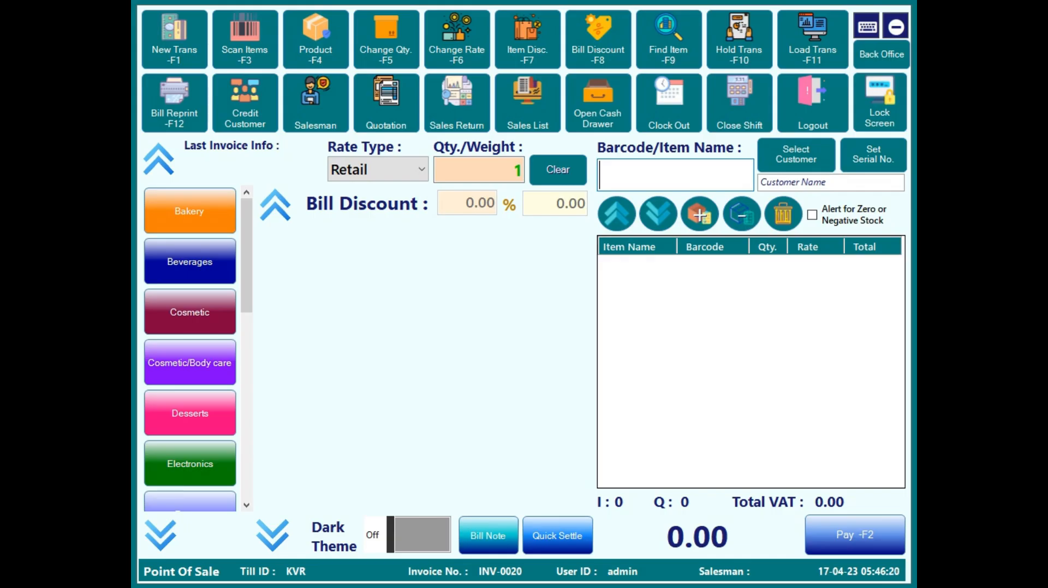
- Add the items with barcodes 1 (twice), 3 and 4 to the bill
text(1)
key(Return)
text(1)
key(Return)
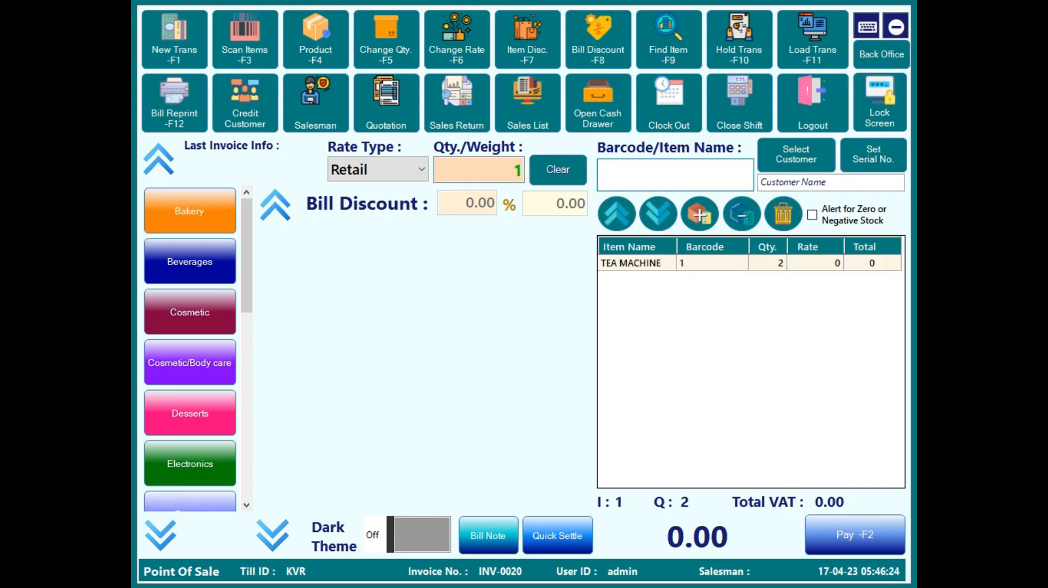
text(3)
key(Return)
text(4)
key(Return)
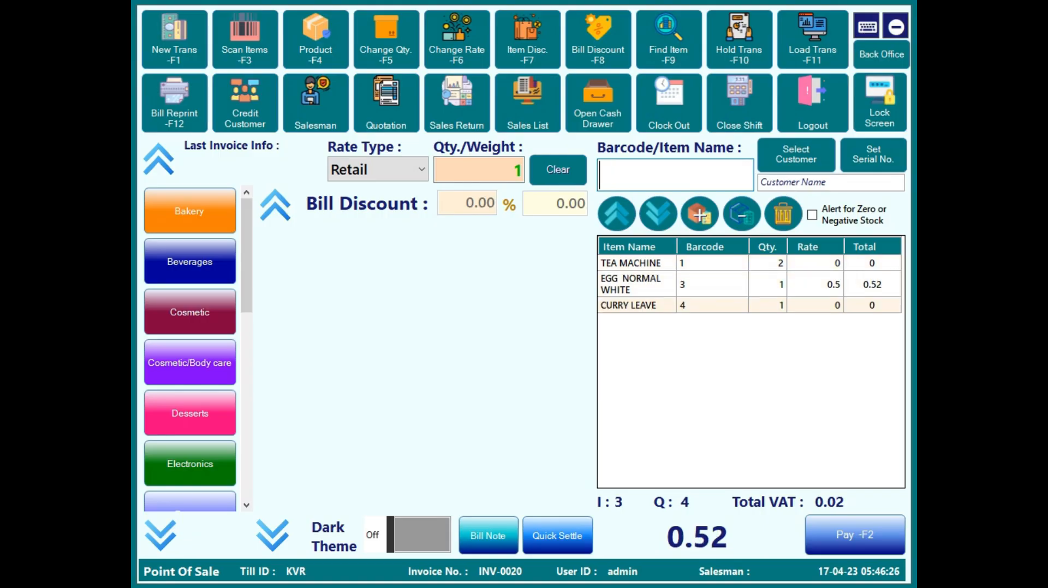
- Add the items with barcodes 5, 6, 7, 8 and 9 to the bill
text(5)
key(Return)
text(6)
key(Return)
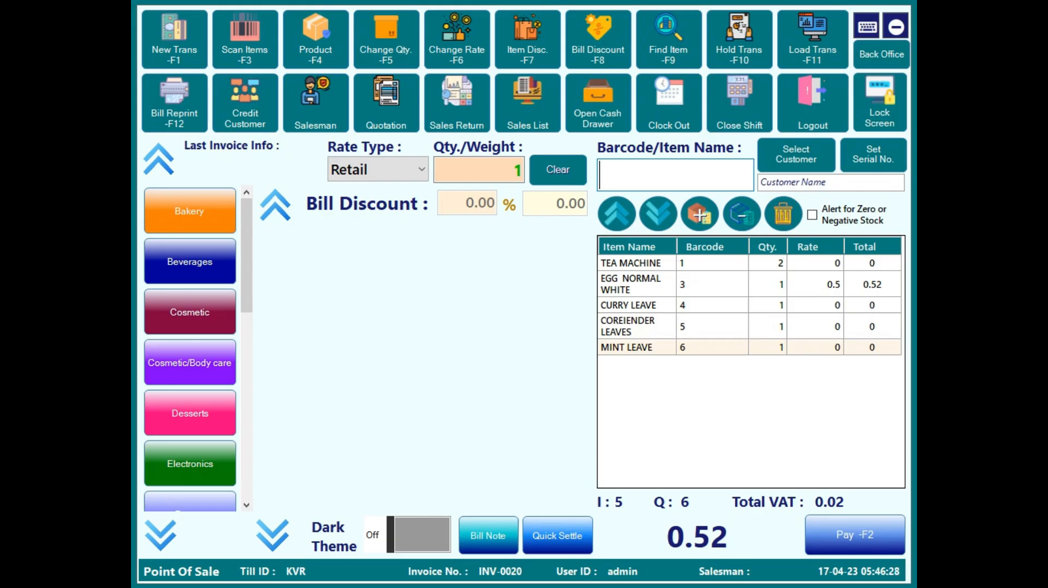
text(7)
key(Return)
text(8)
key(Return)
text(9)
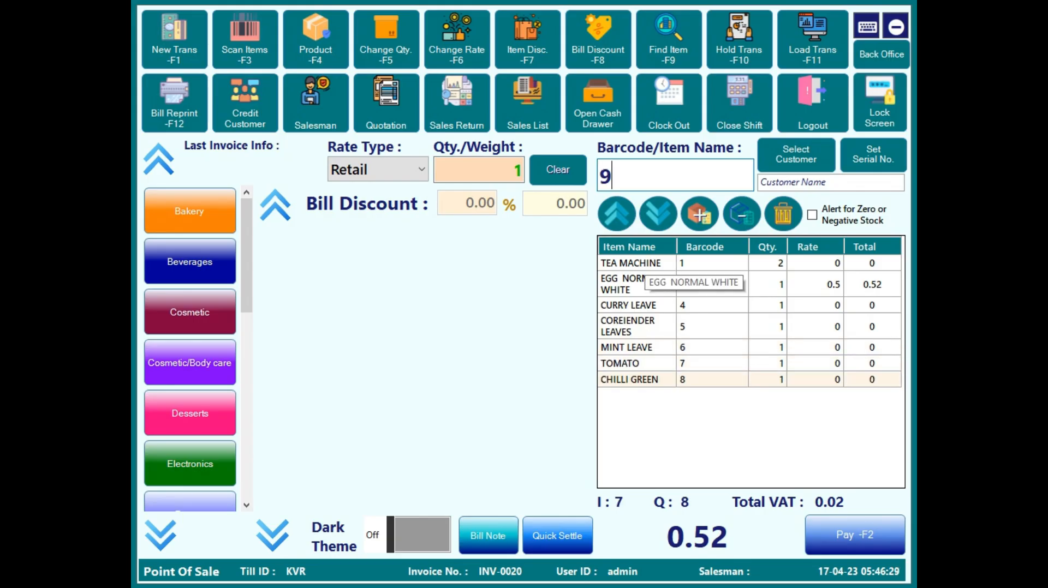
key(Return)
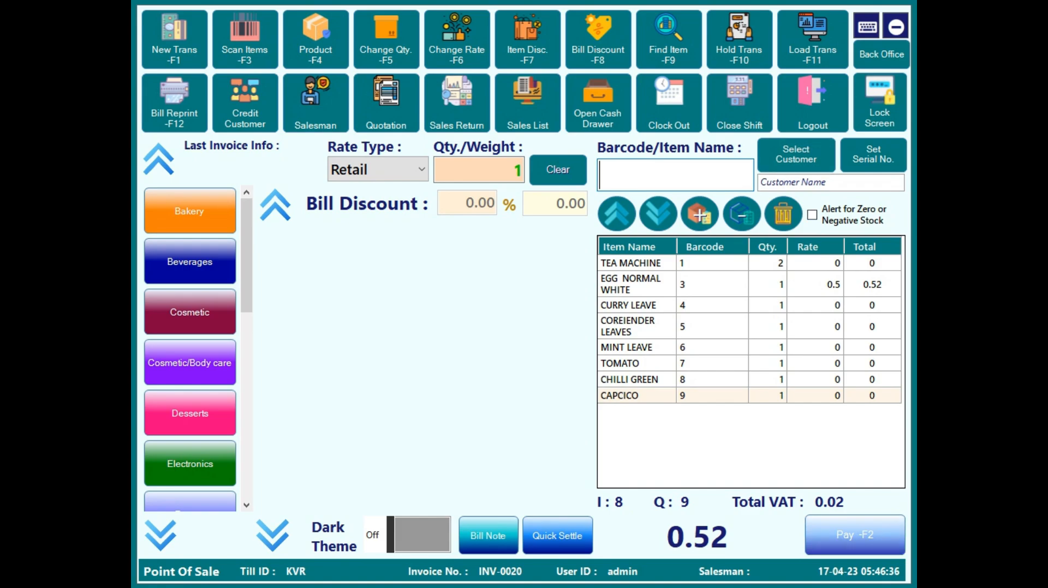
- Settle the whole bill in cash and answer the receipt printing prompt
click(854, 535)
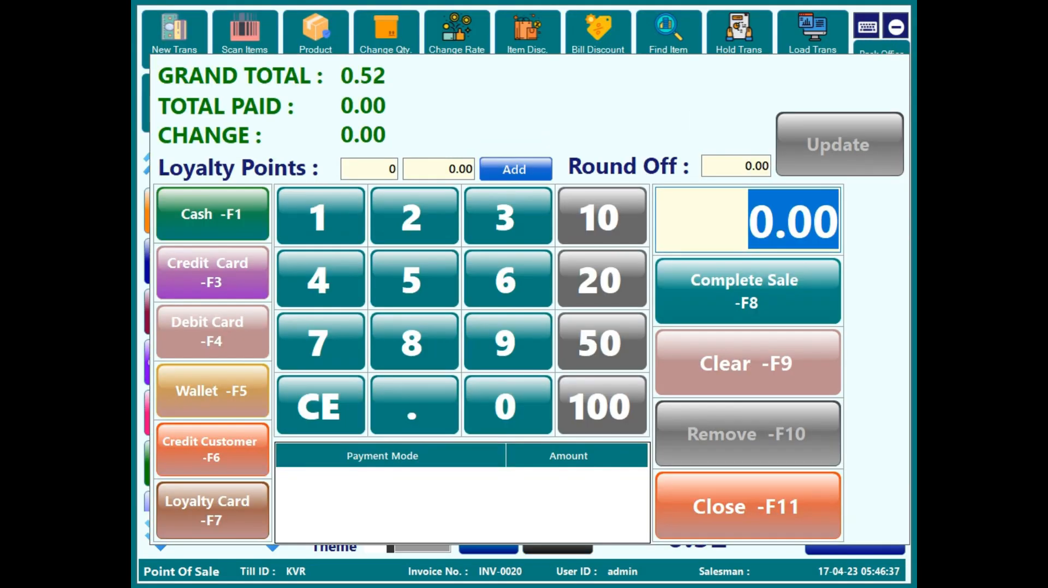
key(F1)
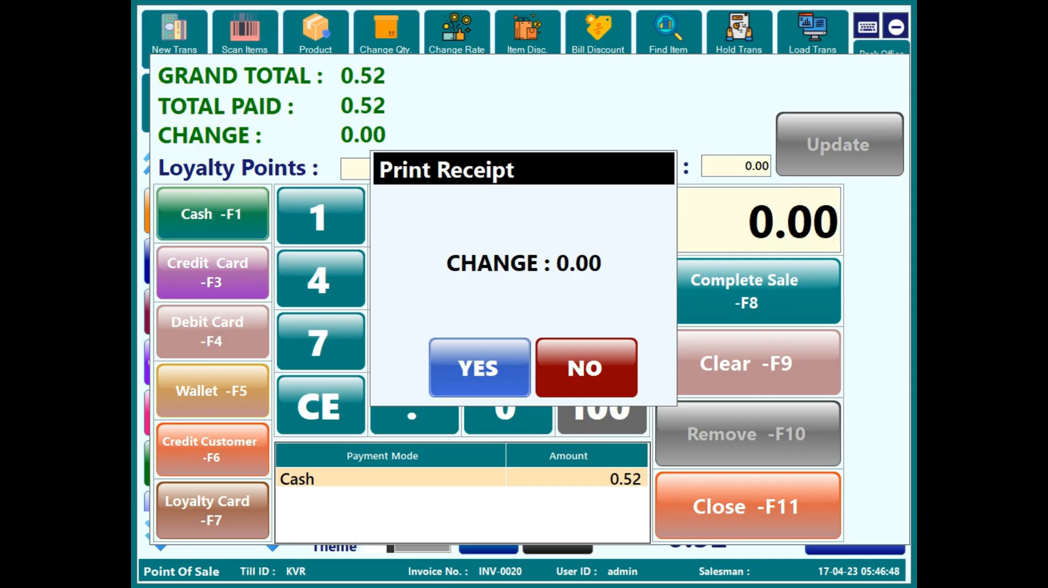
key(Return)
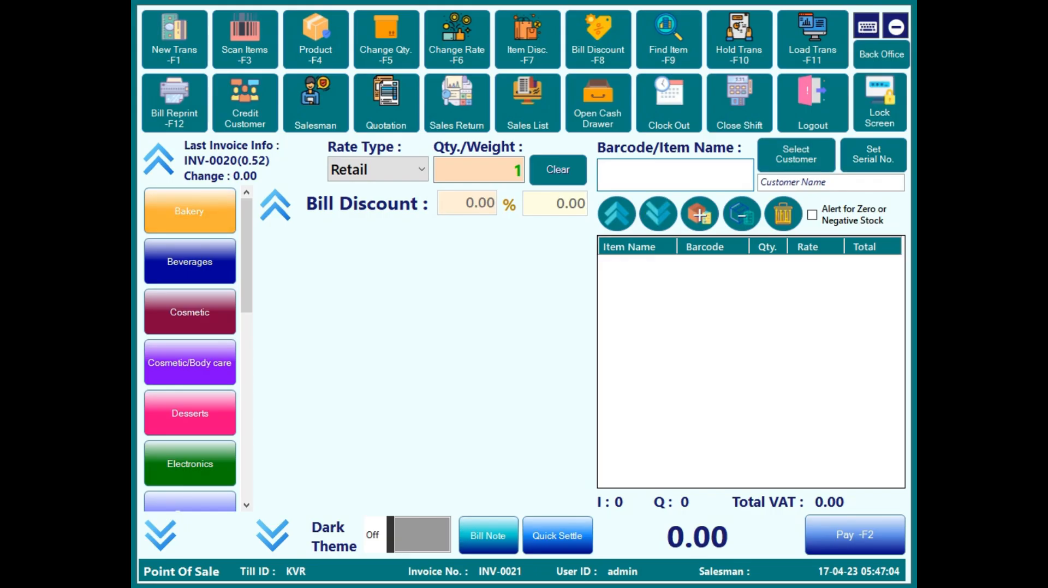
- Add the Bakery items CARAMEL CUP CAKE, CAVITHA CROISSANT, CAVITHA PLAIN and CHOCLATE CREAM BUISCUITES - TIFFANY to the new bill
click(190, 211)
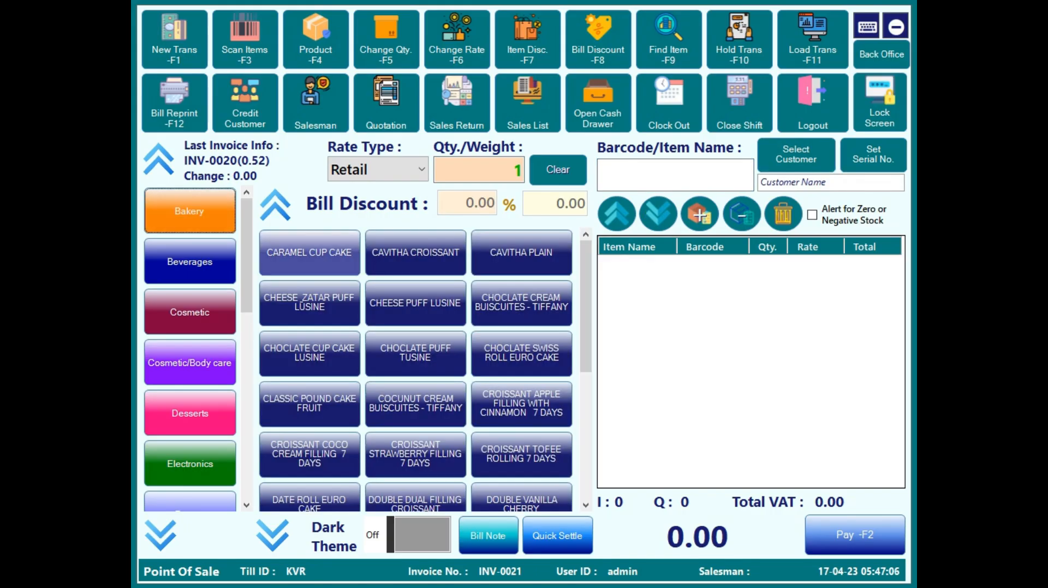
click(309, 252)
click(415, 252)
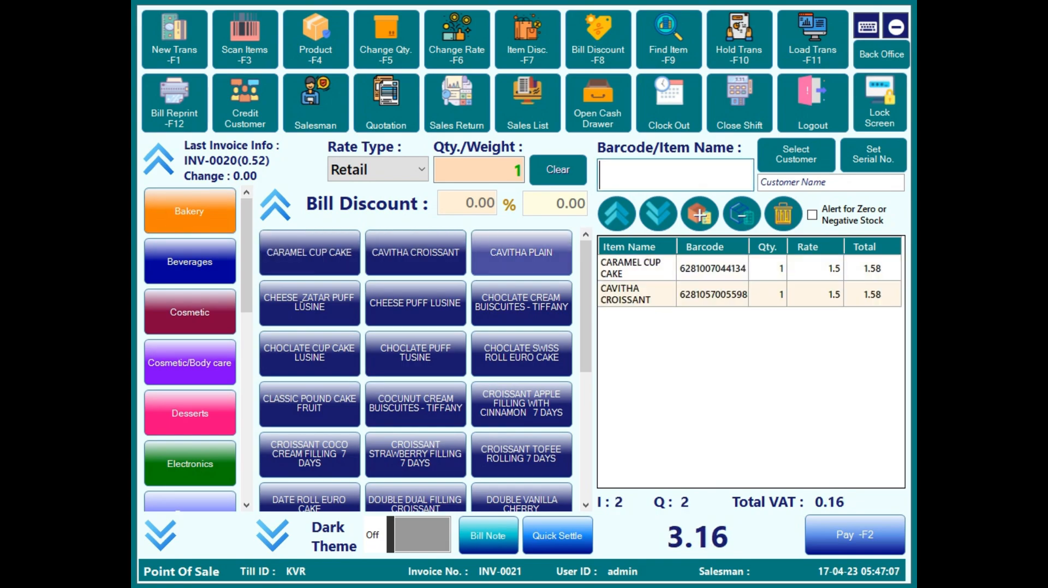
click(521, 252)
click(521, 302)
- Add CHEESE PUFF LUSINE, CHOCLATE PUFF TUSINE, CHOCLATE CUP CAKE LUSINE and CLASSIC POUND CAKE FRUIT to the bill
click(415, 303)
click(415, 354)
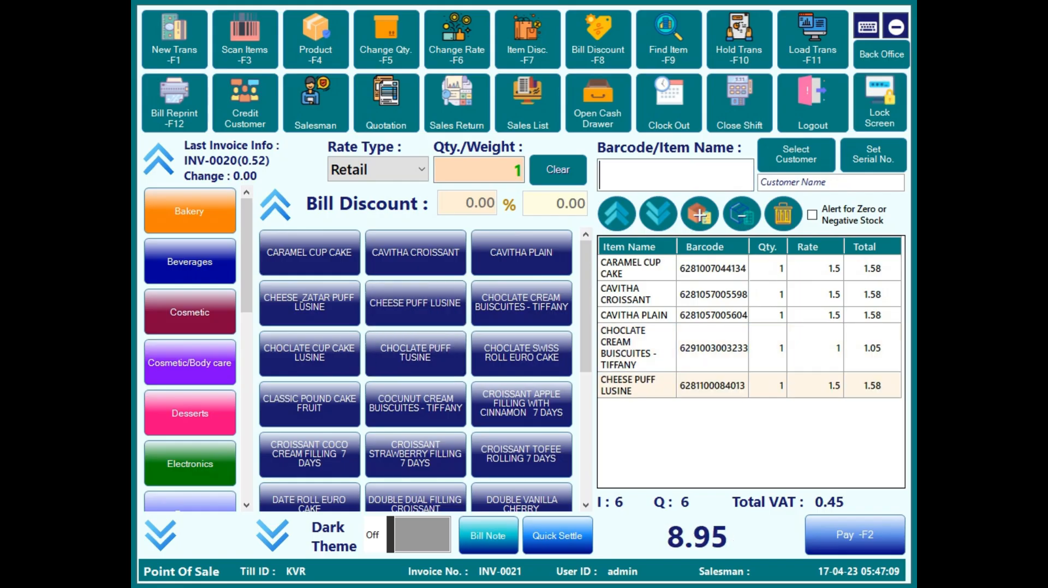
click(309, 353)
click(309, 404)
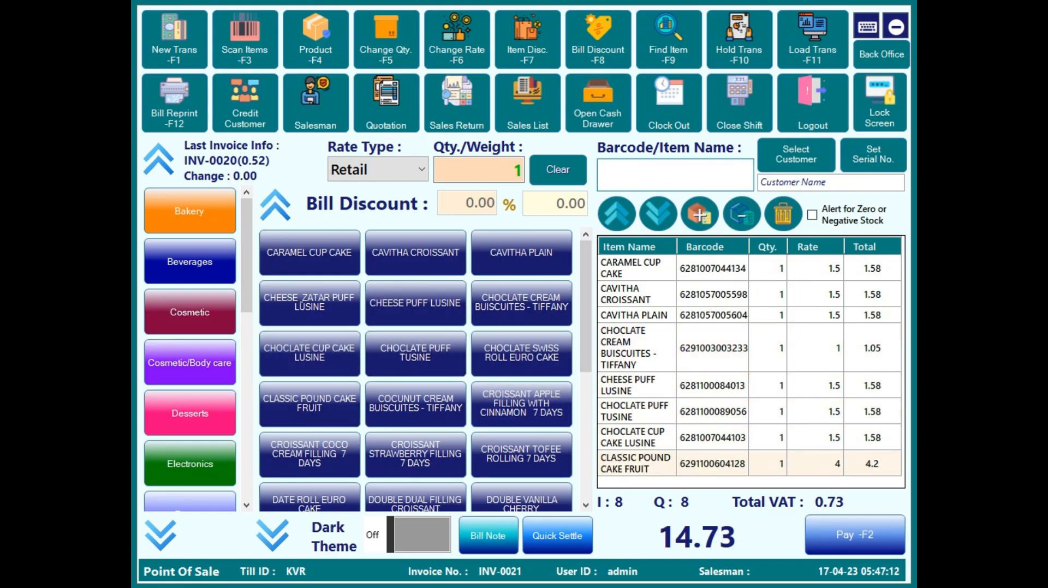
- Increase the quantity of CHOCLATE CREAM BUISCUITES - TIFFANY in the bill to 4
click(715, 386)
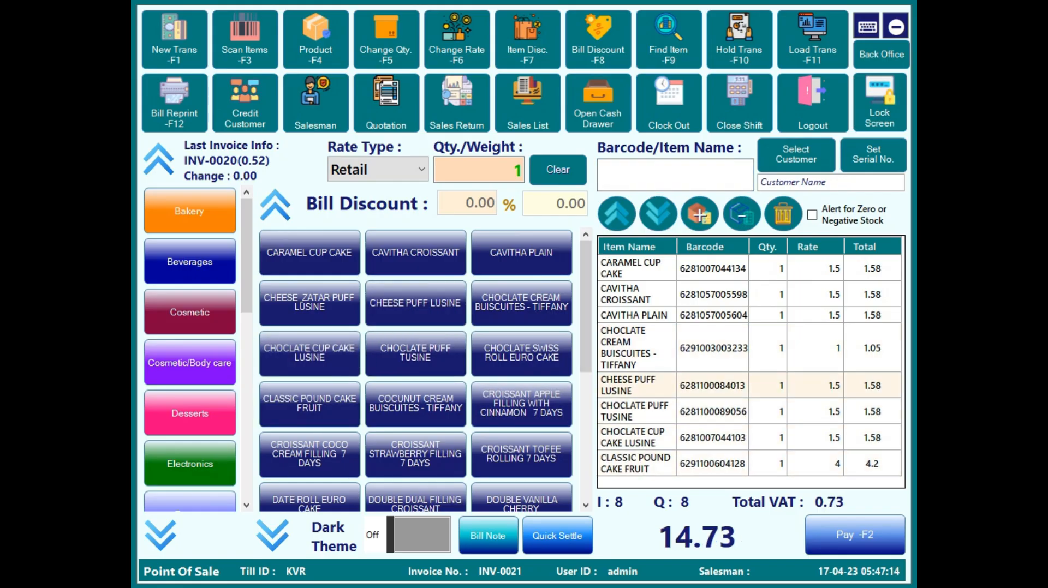
click(712, 348)
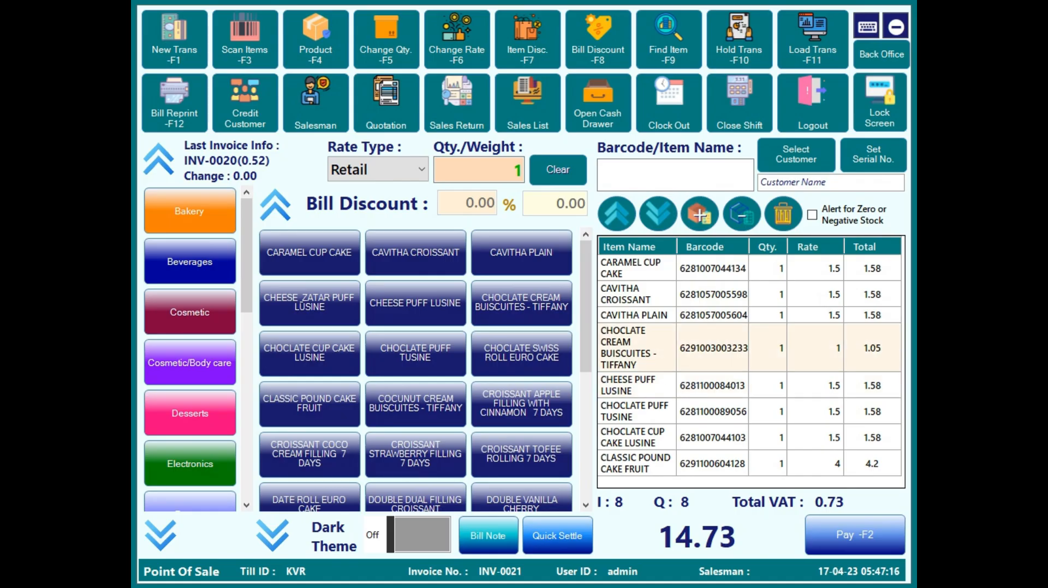
click(699, 214)
click(699, 214)
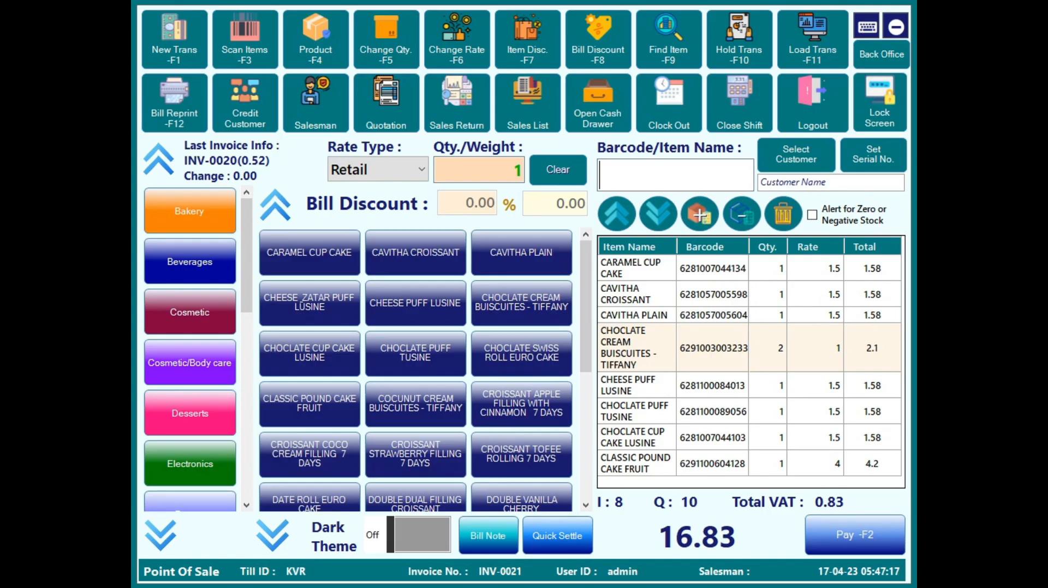
click(700, 214)
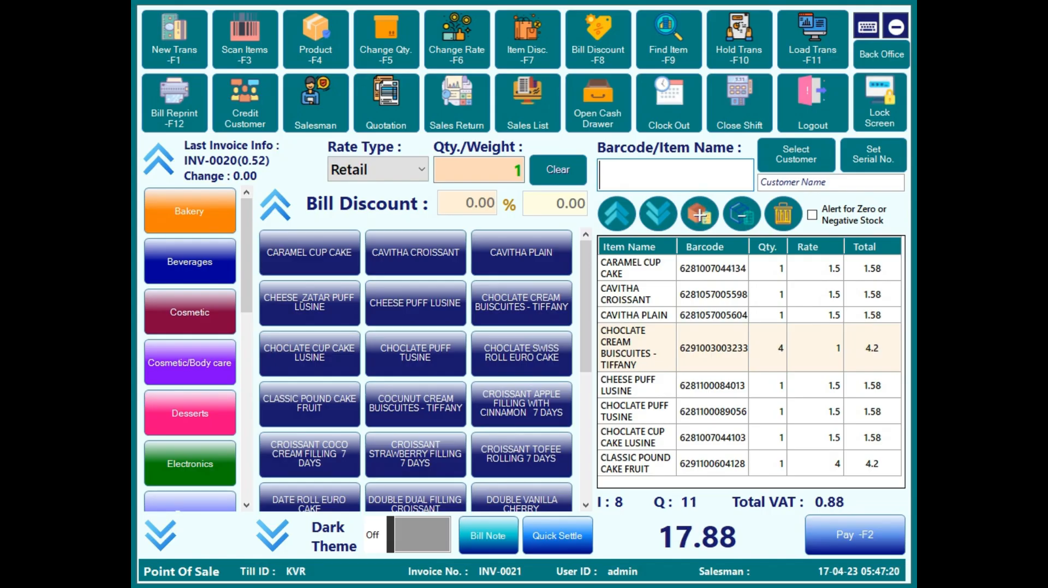
- Change the rate of CAVITHA CROISSANT in the bill to 2
click(712, 294)
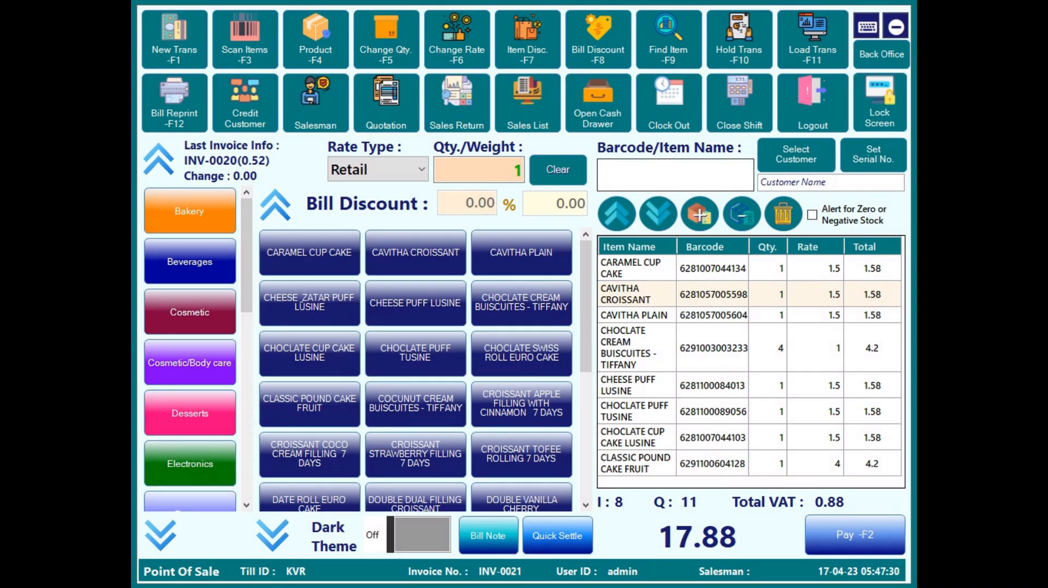
click(456, 38)
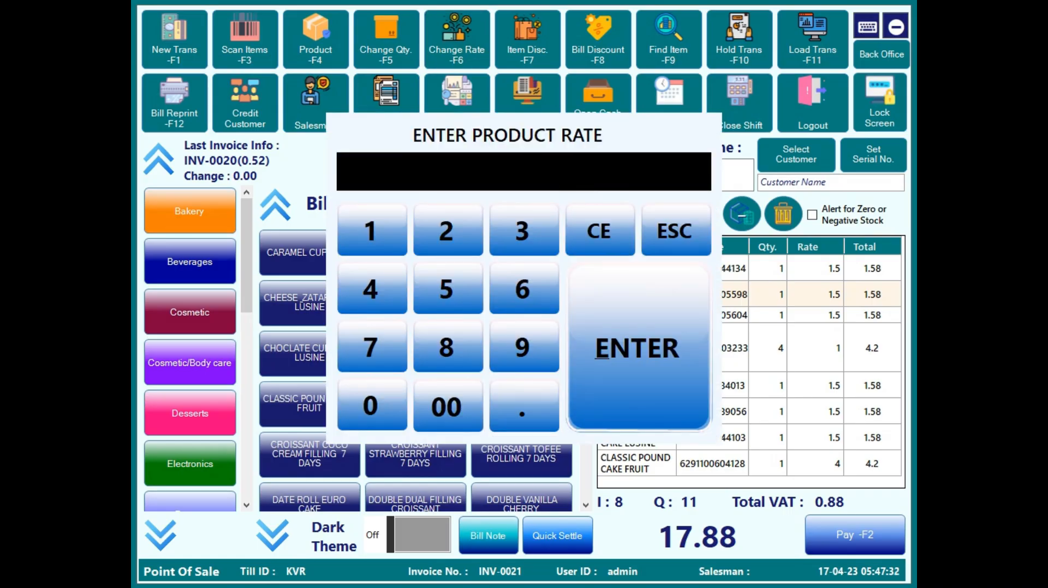
click(446, 231)
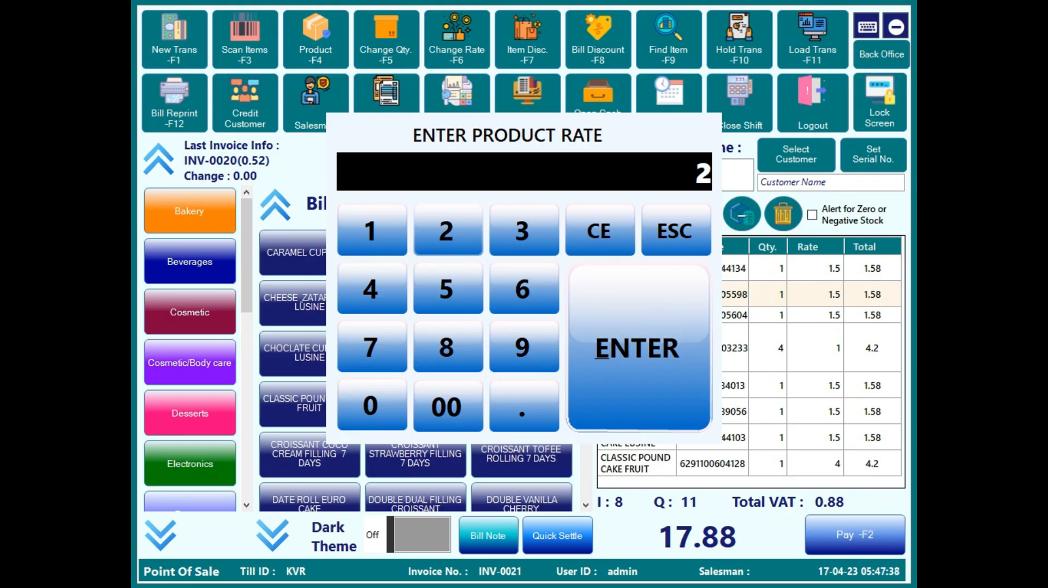
click(638, 348)
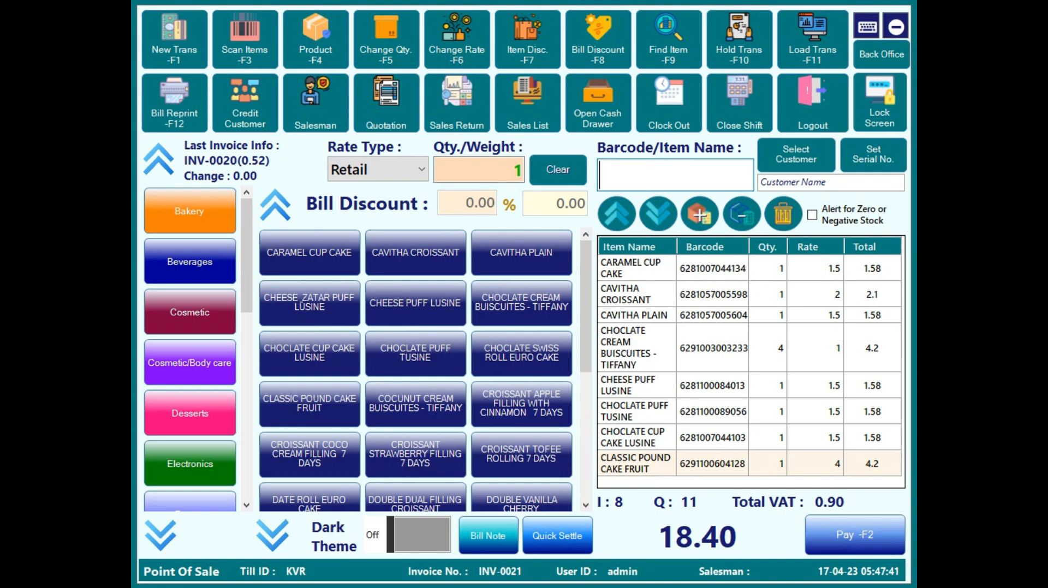
- Remove CARAMEL CUP CAKE from the bill and reduce the quantity of CHOCLATE CREAM BUISCUITES - TIFFANY to 3
click(712, 269)
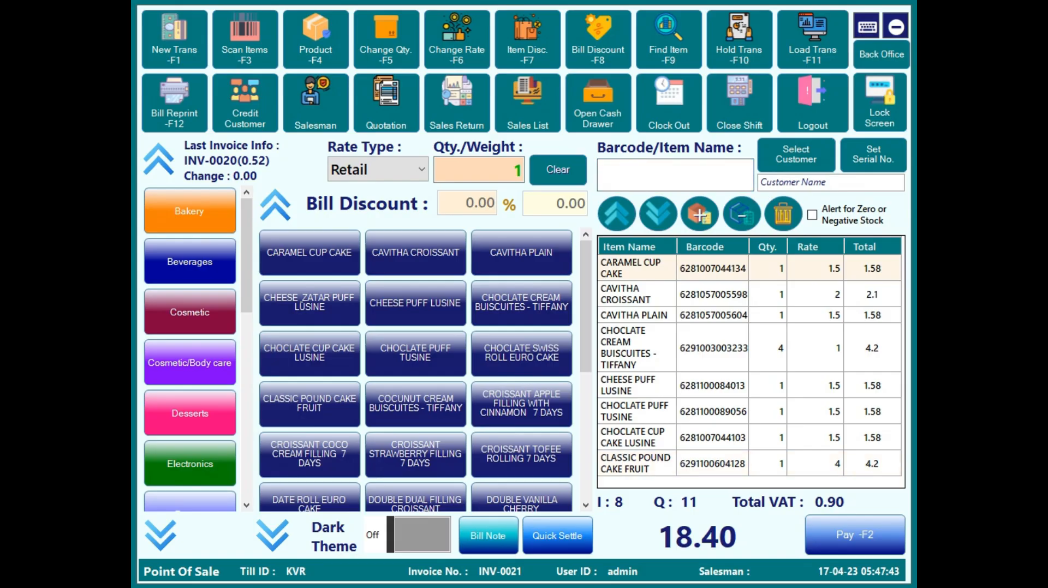
click(783, 213)
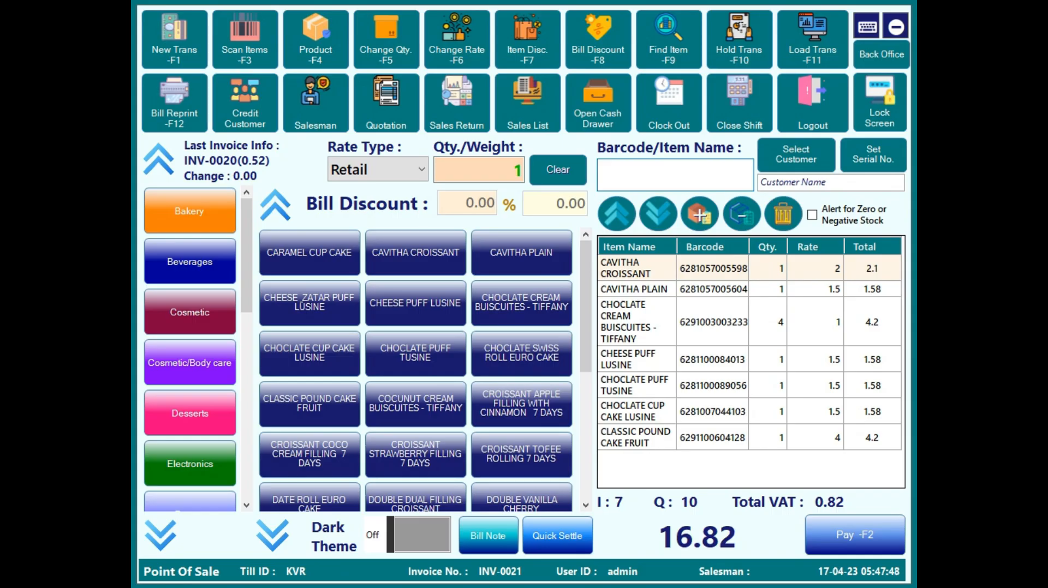
click(712, 322)
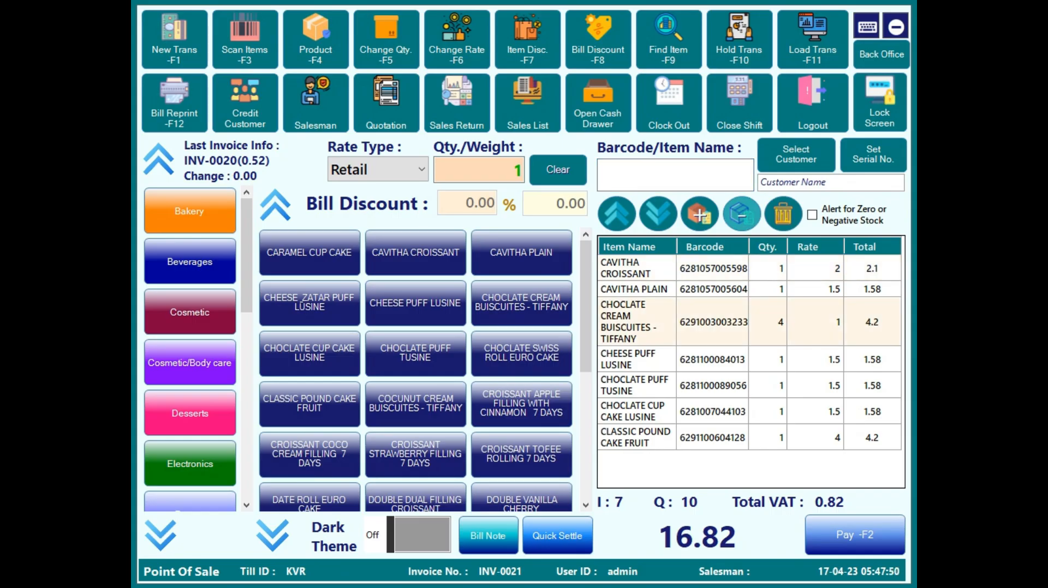
click(741, 214)
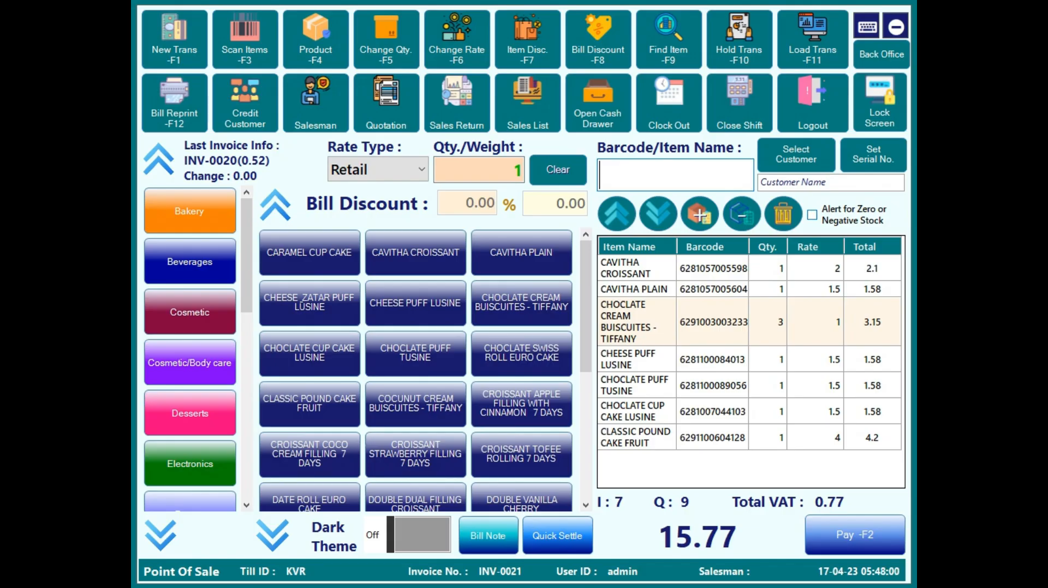
- Enable the alert for zero or negative stock and try to add CHOCLATE SWISS ROLL EURO CAKE to the bill
click(811, 214)
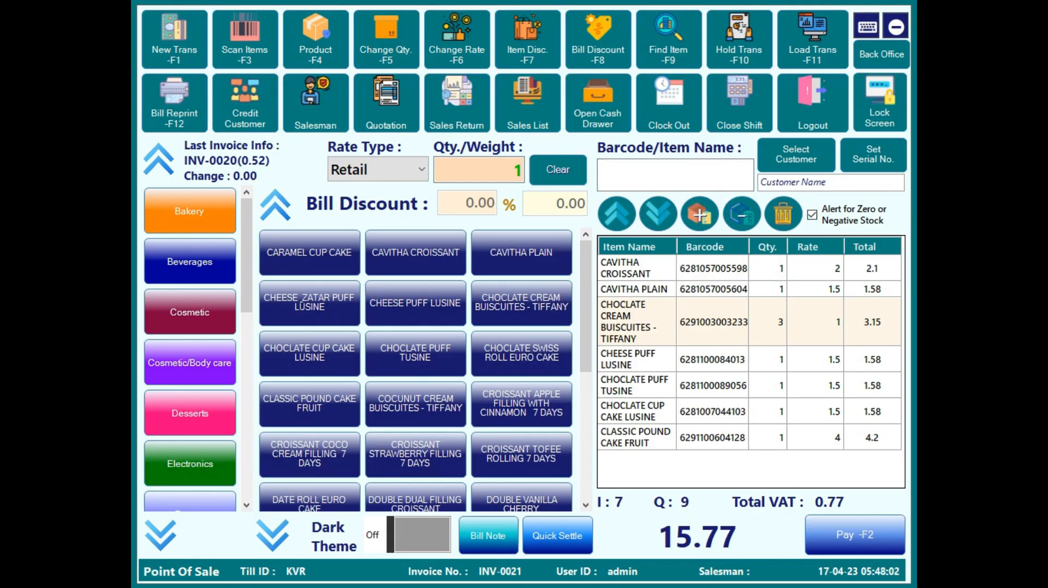
click(521, 353)
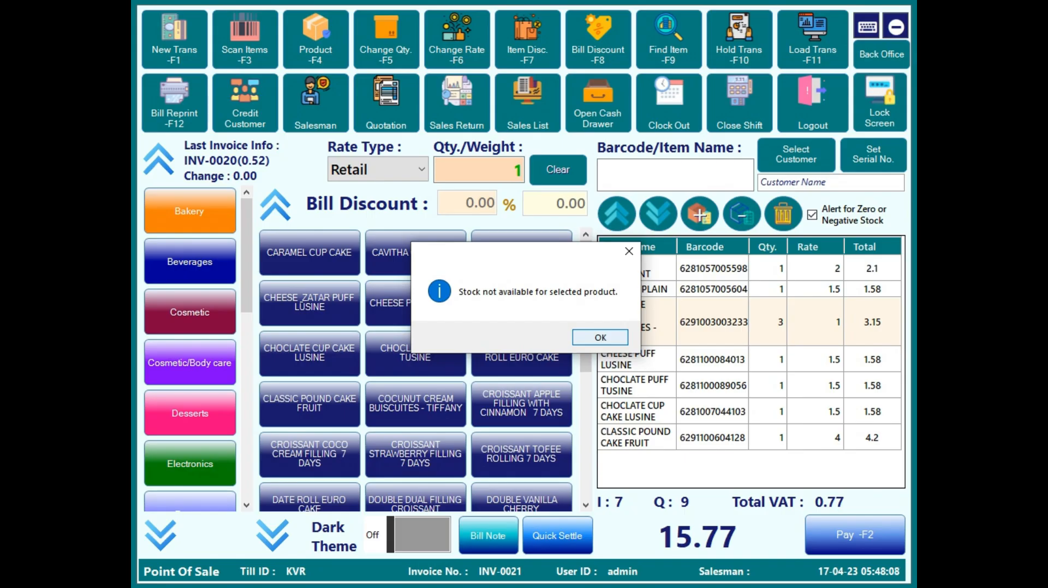
key(Return)
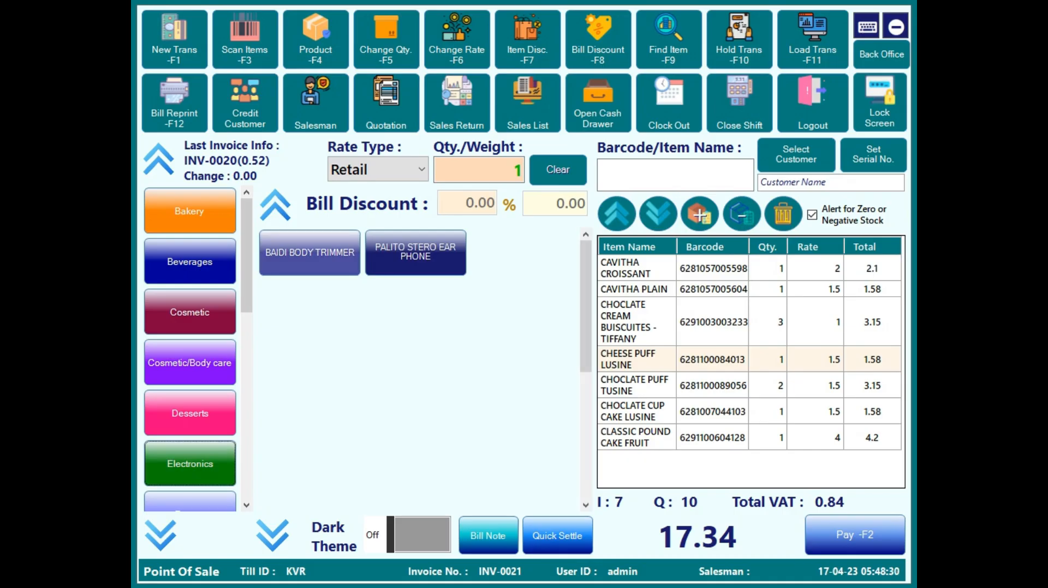
- Add the Electronics item BAIDI BODY TRIMMER to the bill and set its serial number to GHFJHJHJUYVBH2154512
click(310, 253)
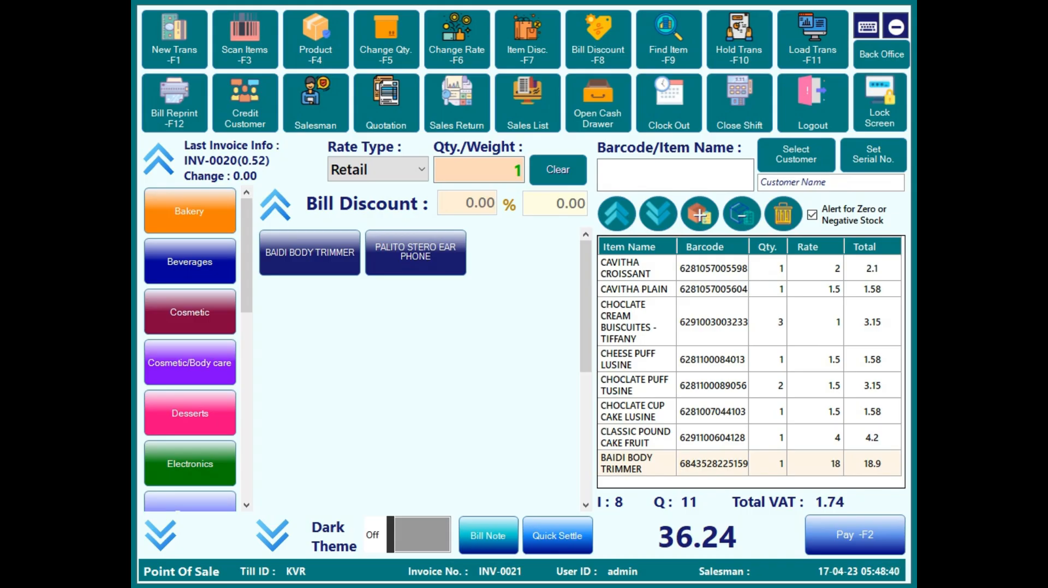
click(873, 155)
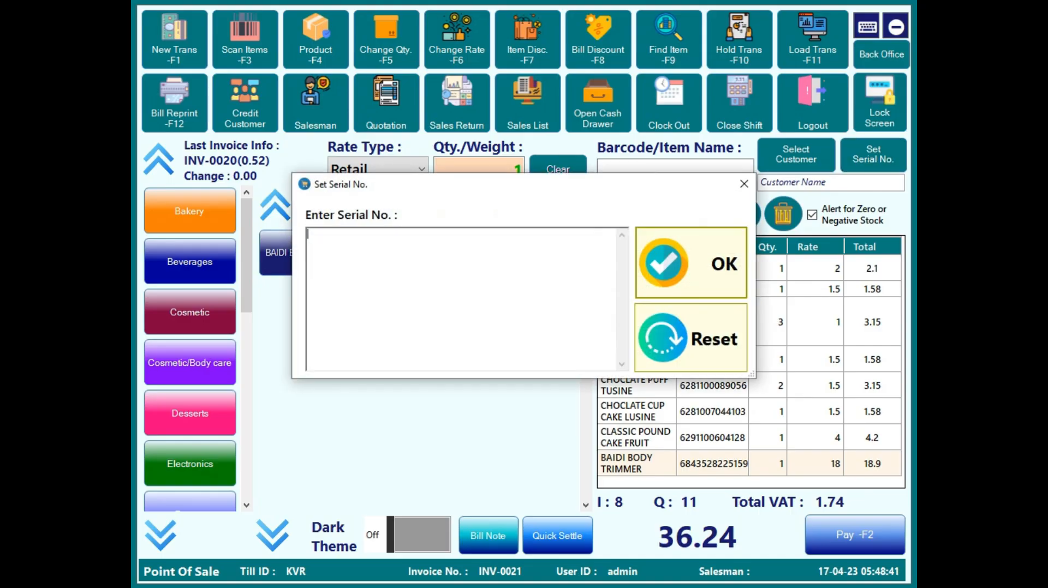
text(GHFJHJHJUYVBH2154512)
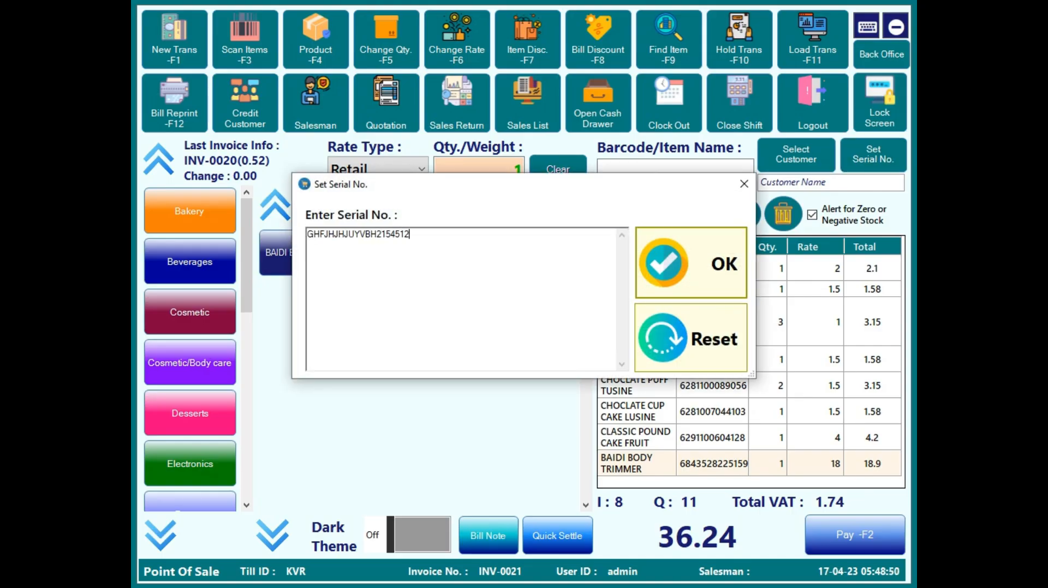
click(690, 263)
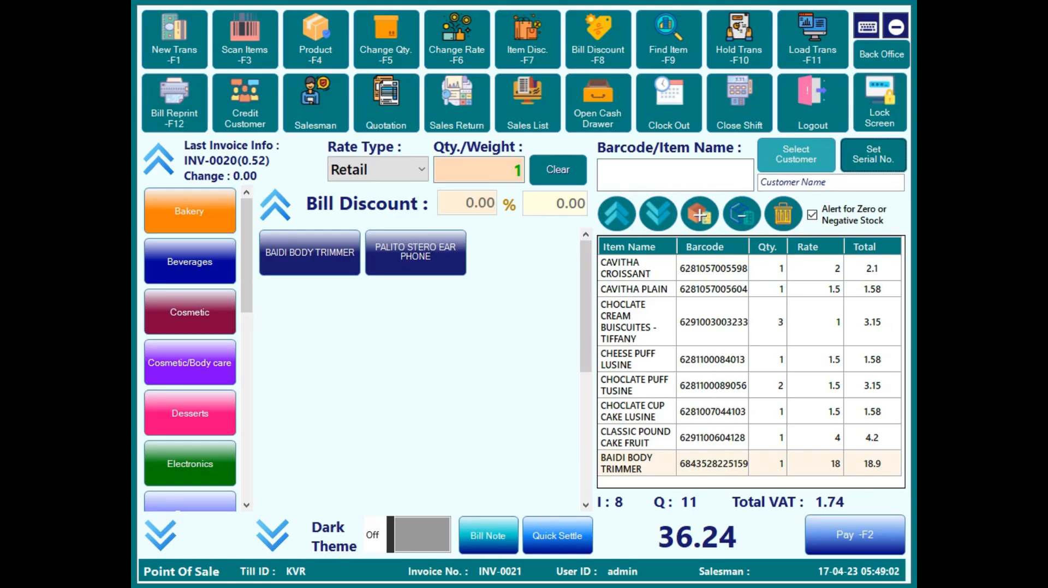
- Review the search filters in the customer list and the rate types offered in the new customer registration form
click(795, 154)
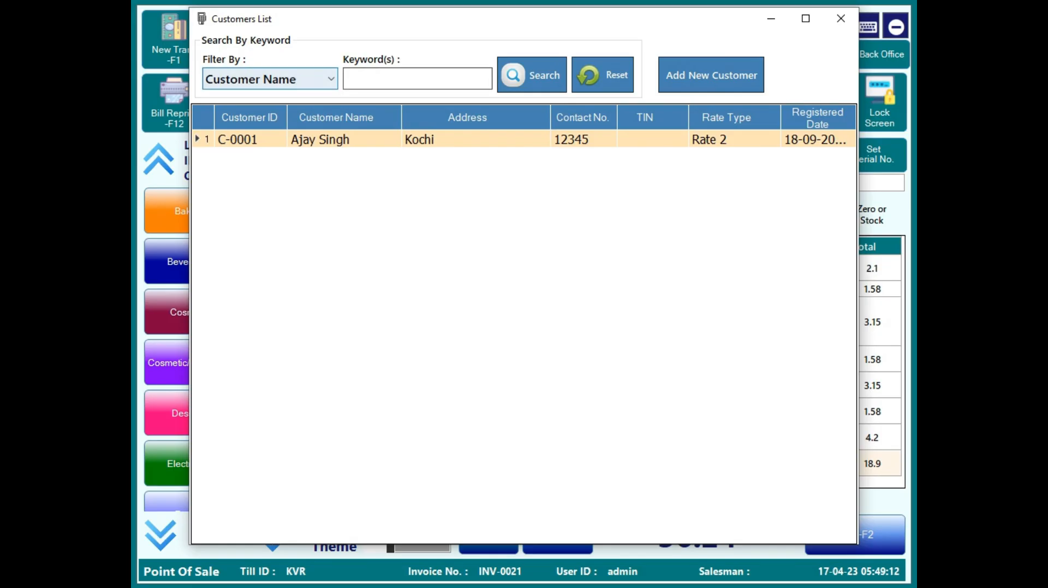
click(327, 79)
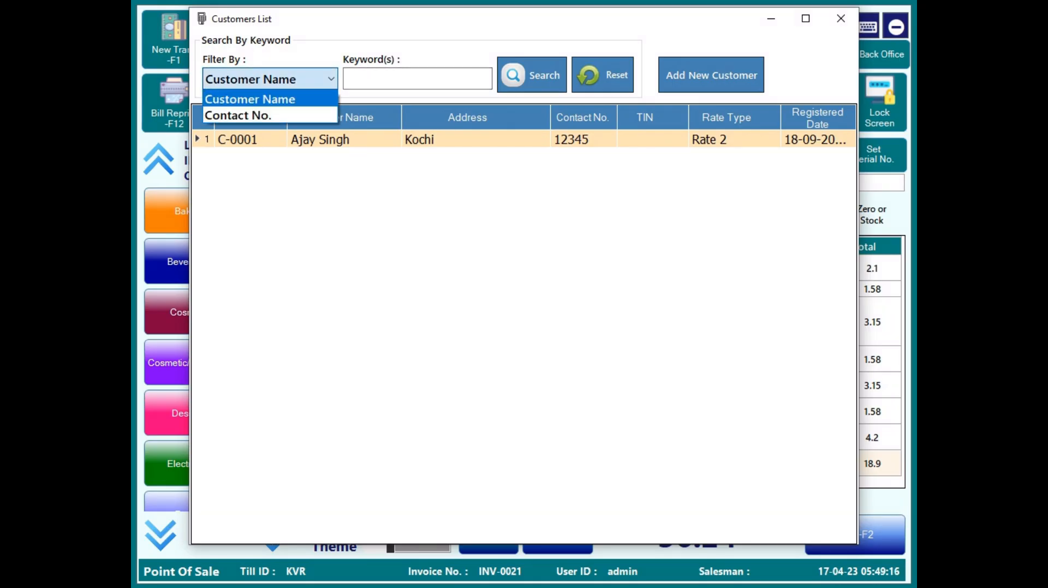
click(270, 99)
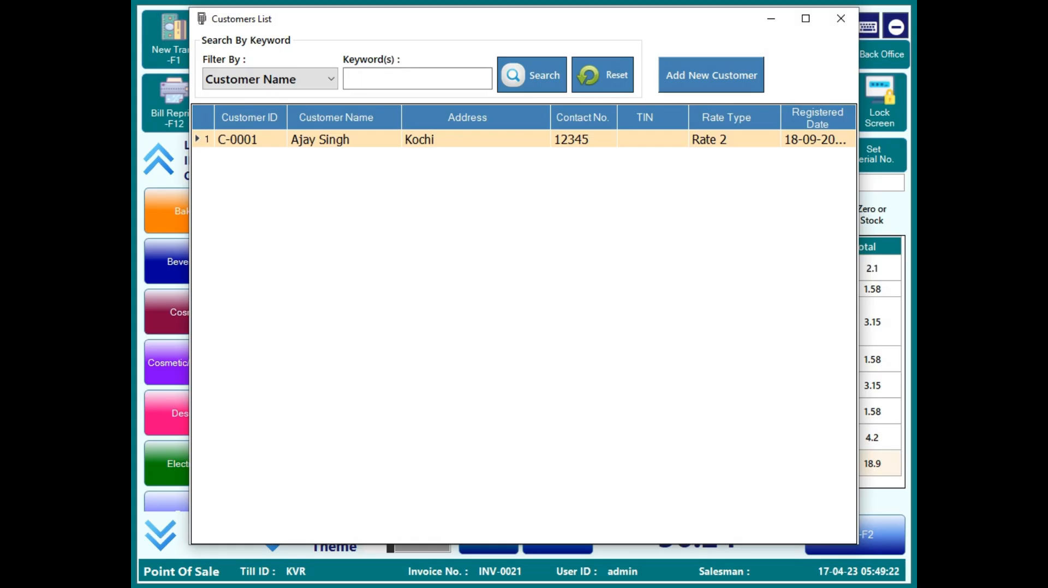
click(711, 76)
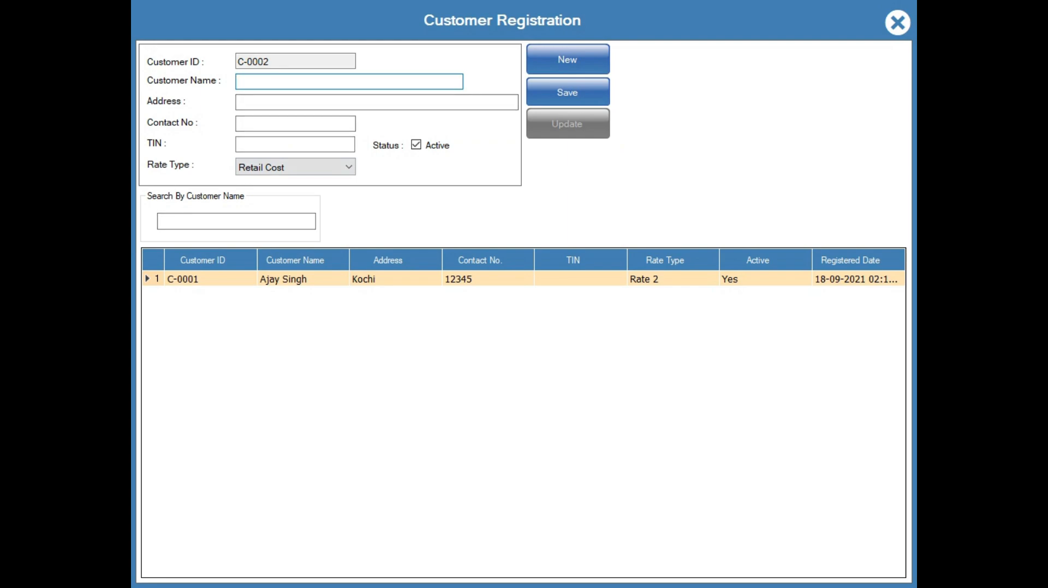
click(348, 167)
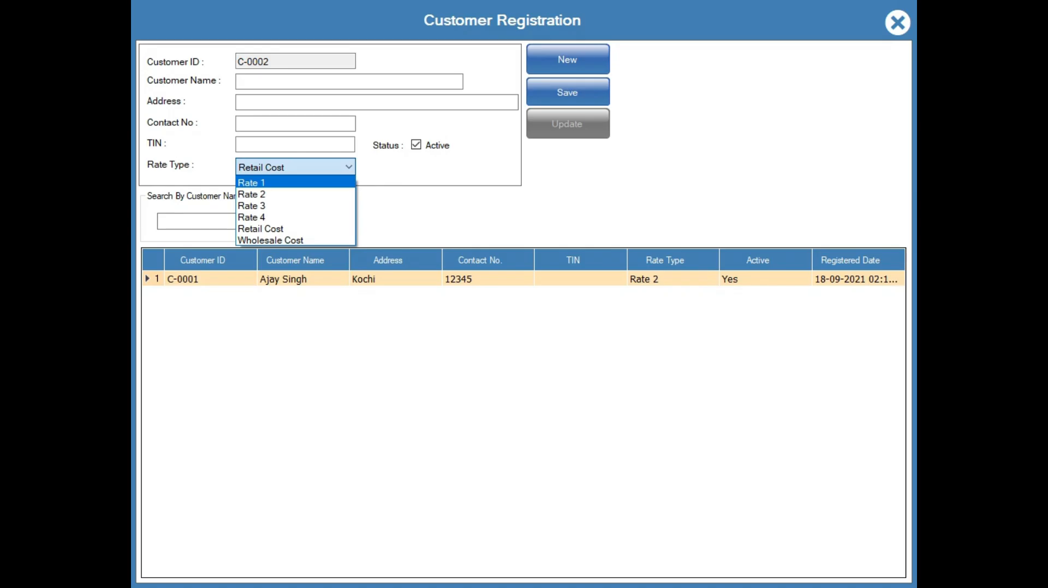
key(Escape)
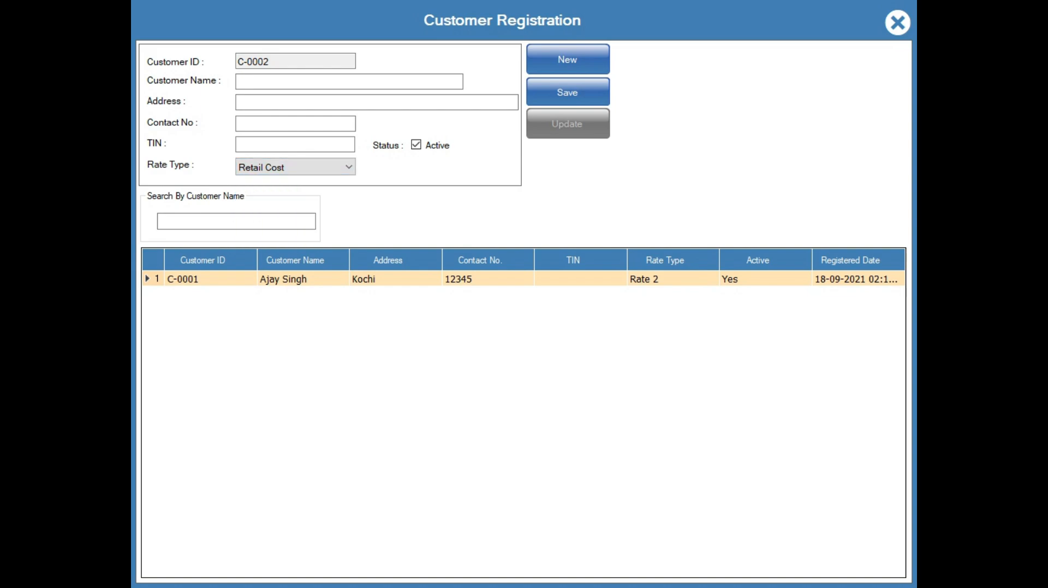
key(Escape)
- Assign the existing registered customer to the bill and settle it without printing a receipt
click(320, 140)
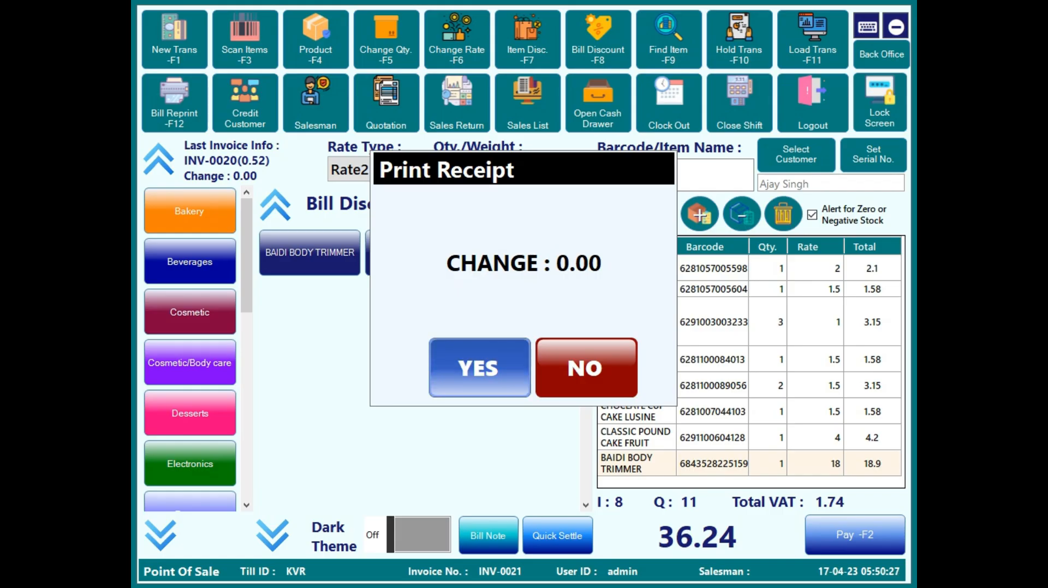
click(586, 368)
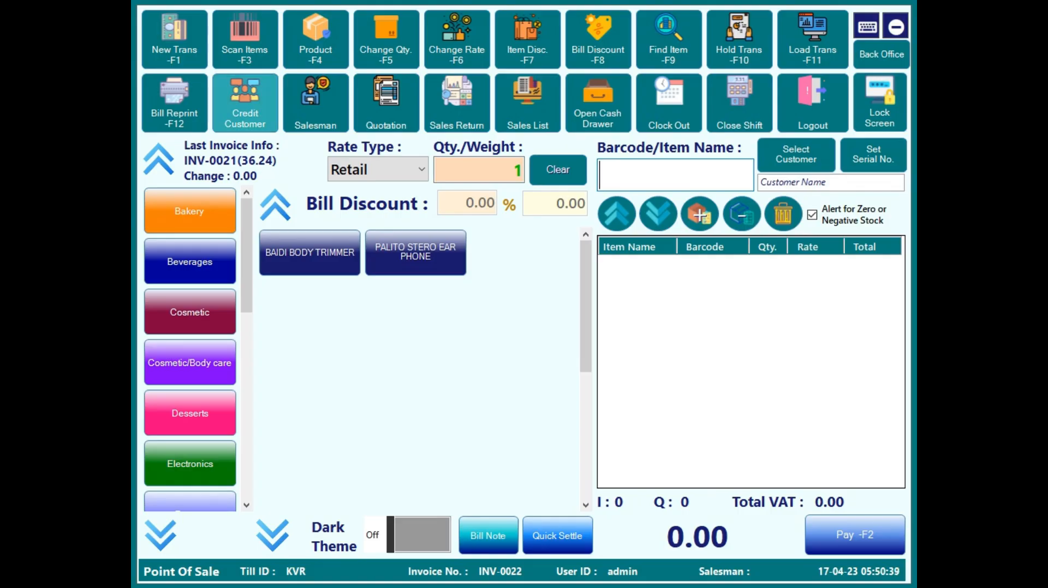
- View the Credit Customer Registration and Receipt Entry forms of the credit customer section, closing each without entering anything
click(244, 103)
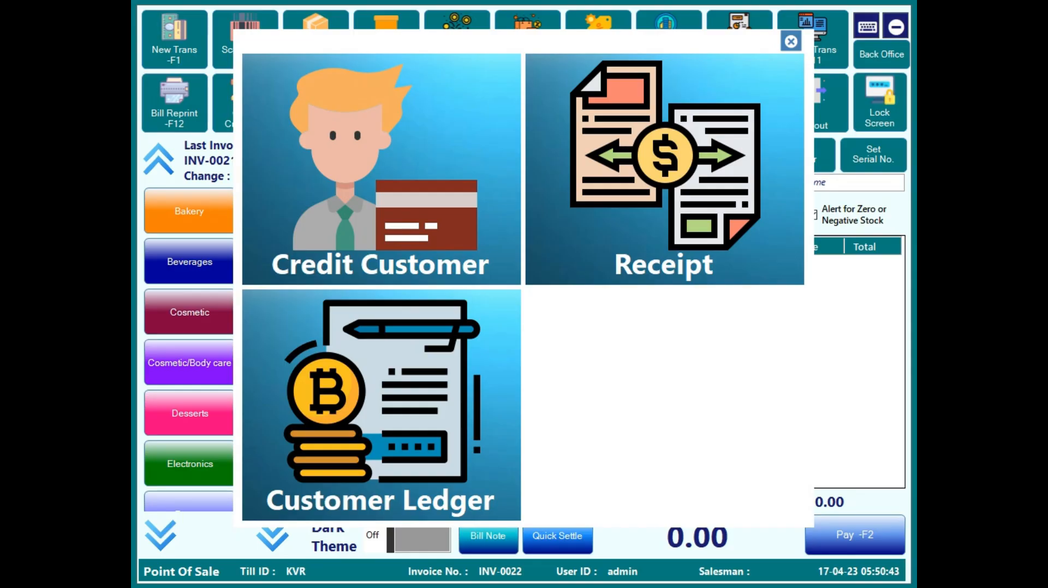
click(381, 169)
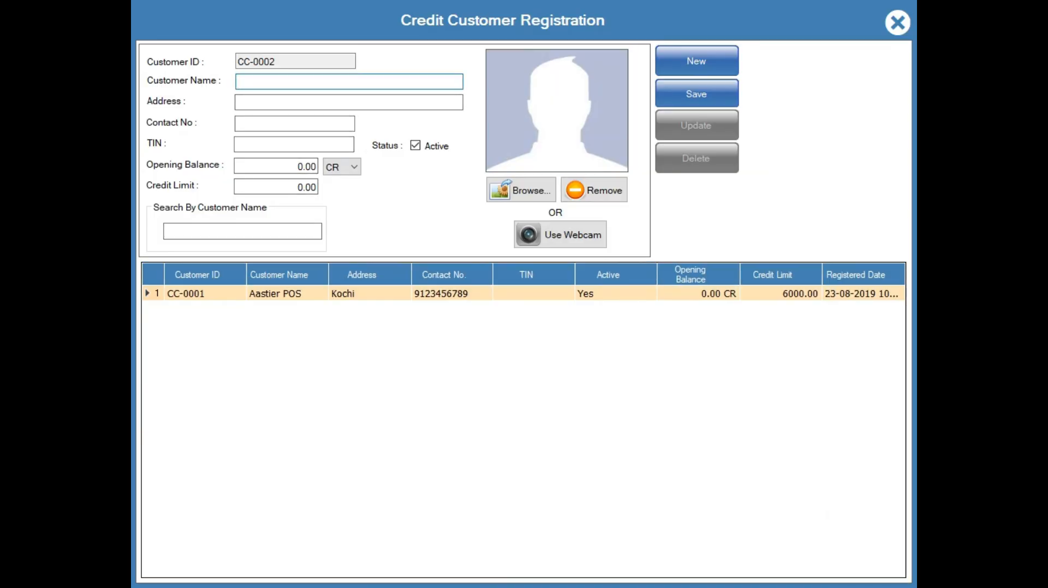
click(898, 22)
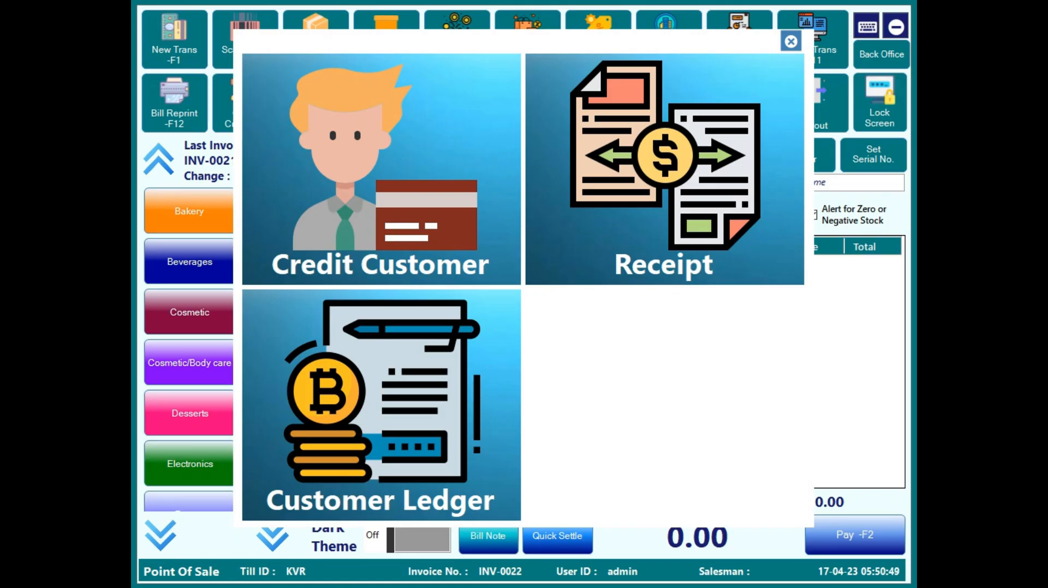
click(664, 170)
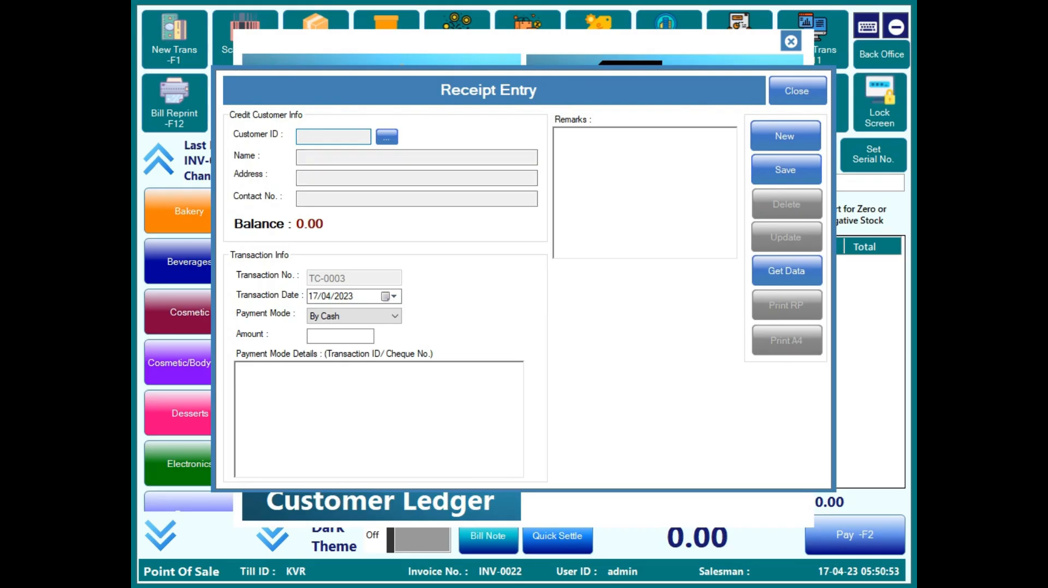
click(797, 91)
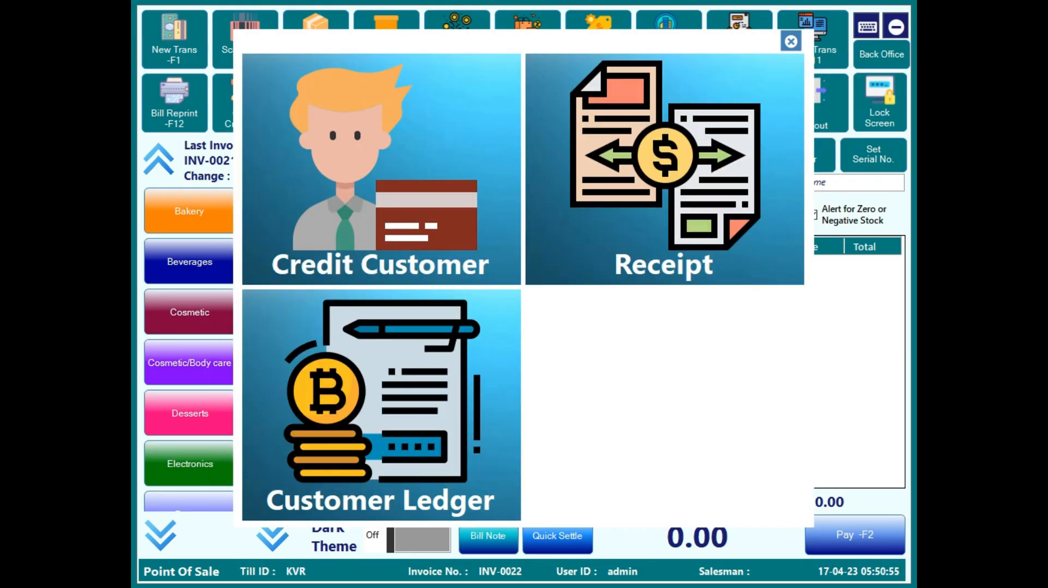
click(790, 41)
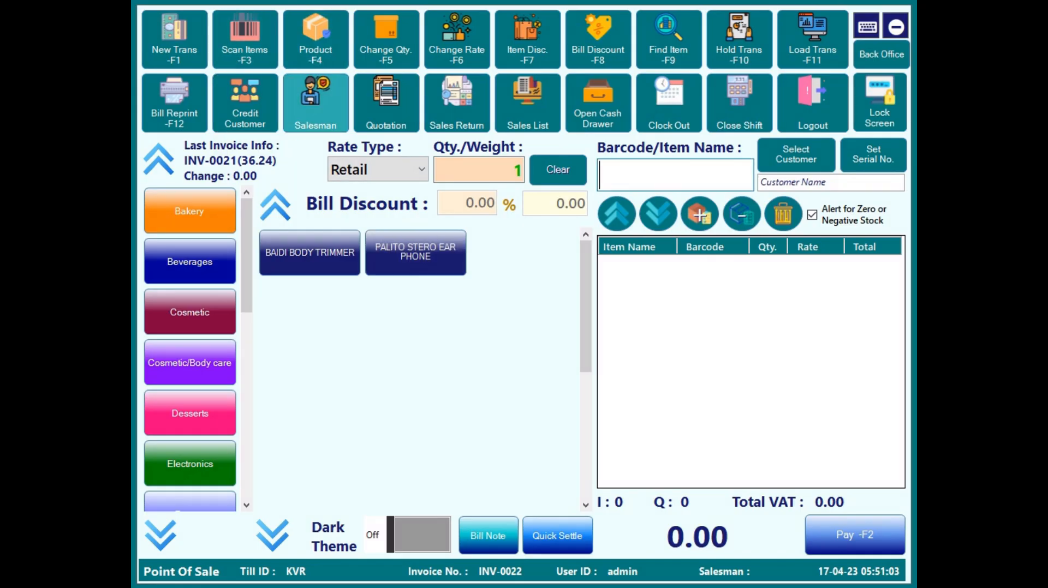
- View the list of salesmen and the Sales Return form, closing both without making a selection
click(315, 102)
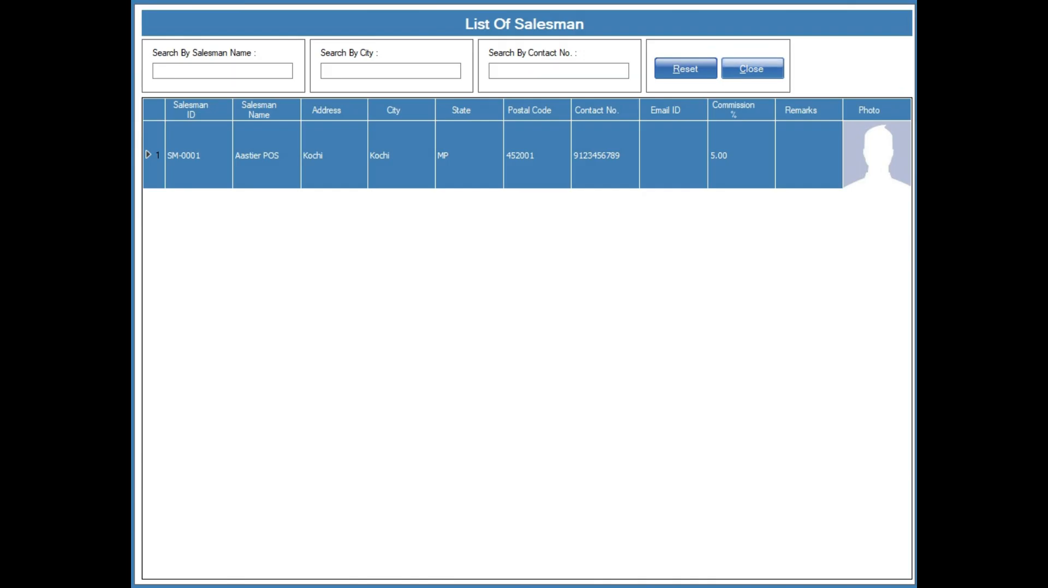
click(752, 69)
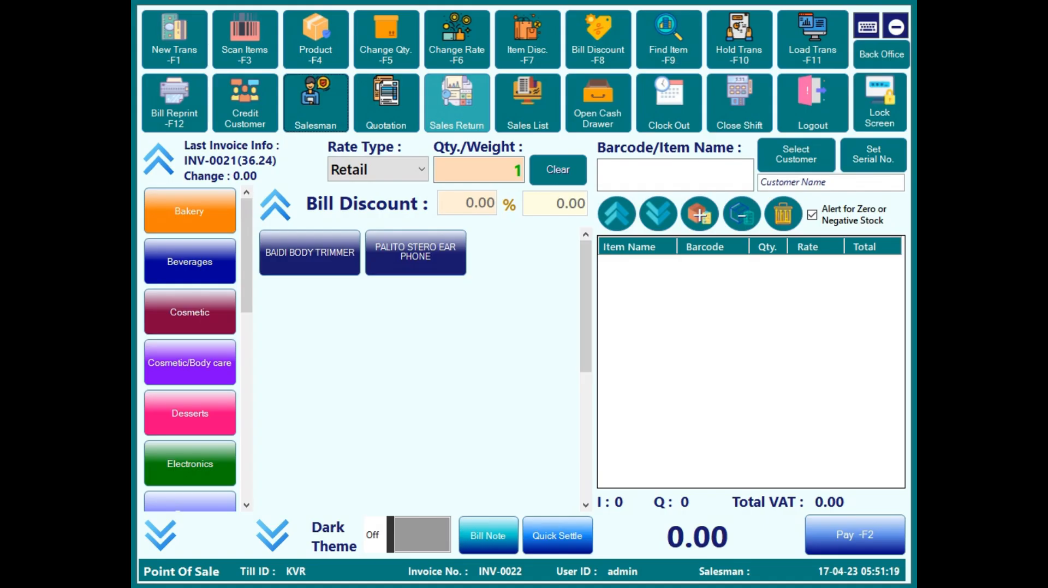
click(456, 104)
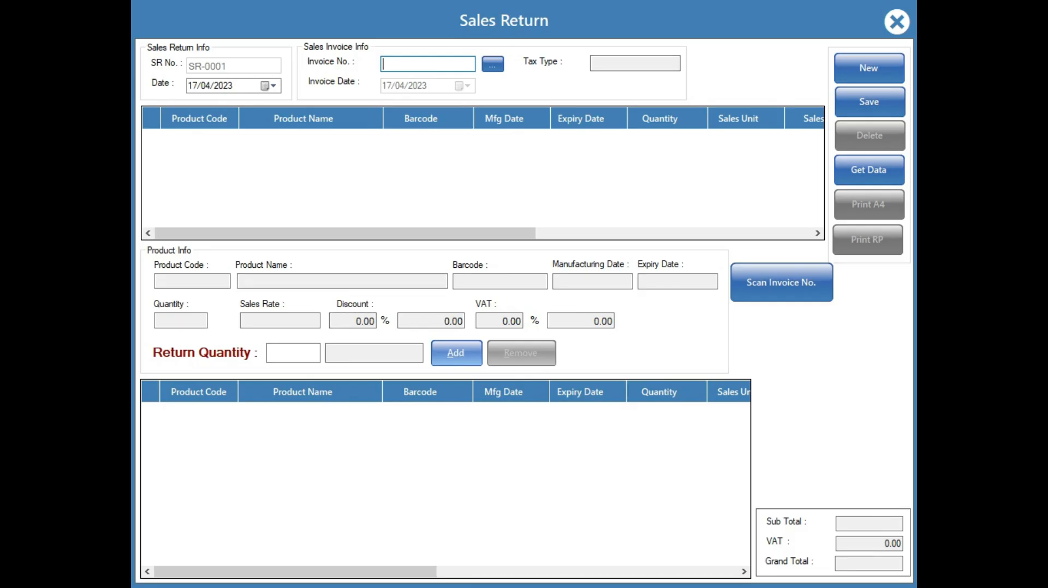
key(Escape)
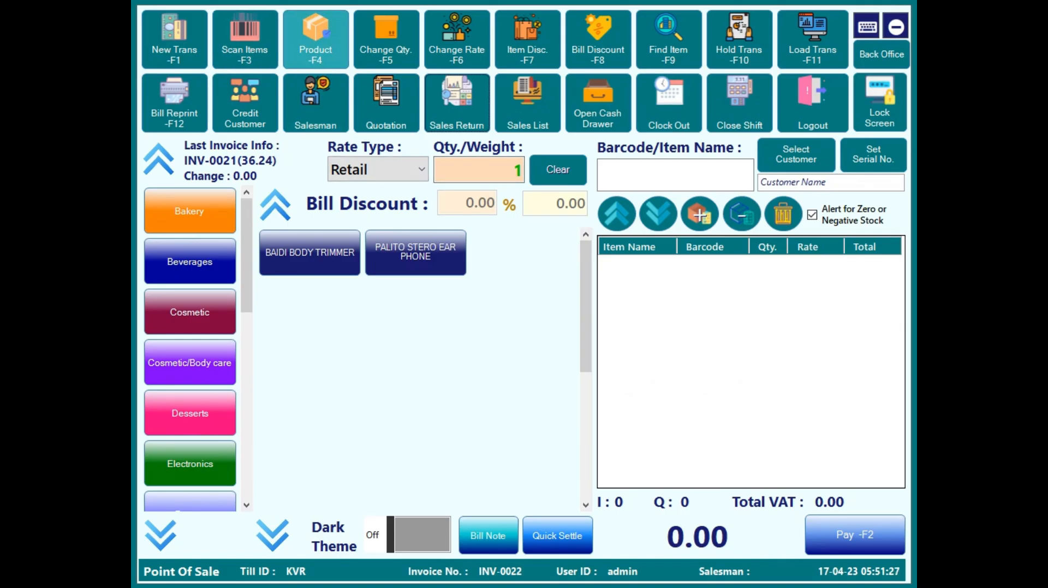
- Open the Product Entry Form and examine its retail cost, wholesale cost and special customer rate fields
key(F4)
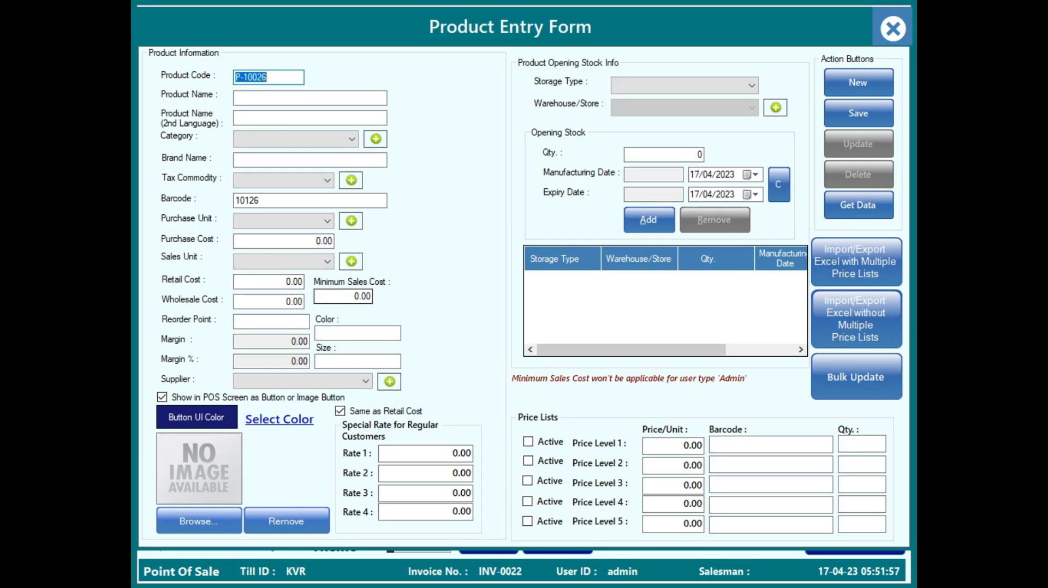
click(293, 301)
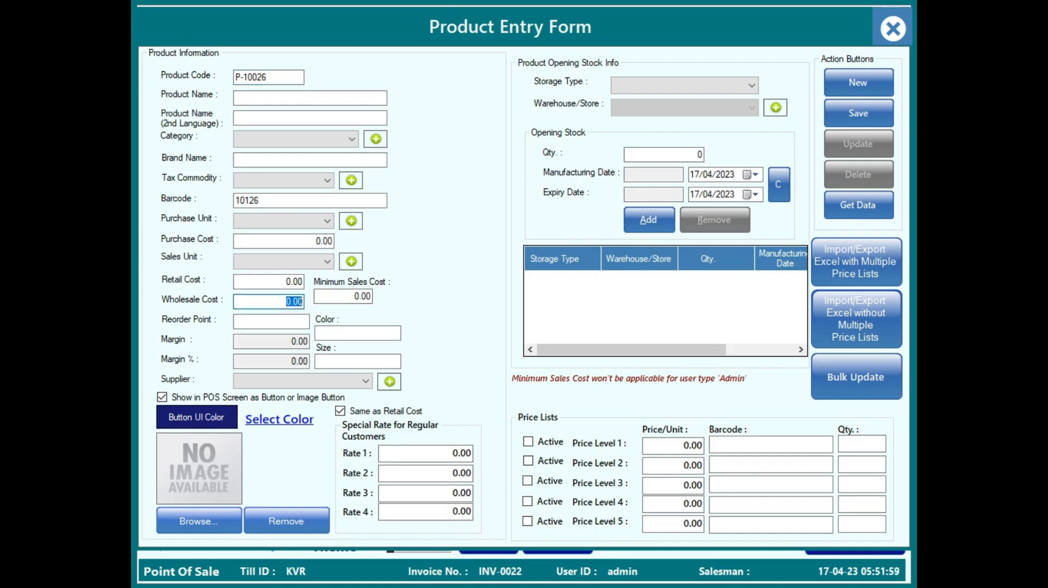
click(294, 281)
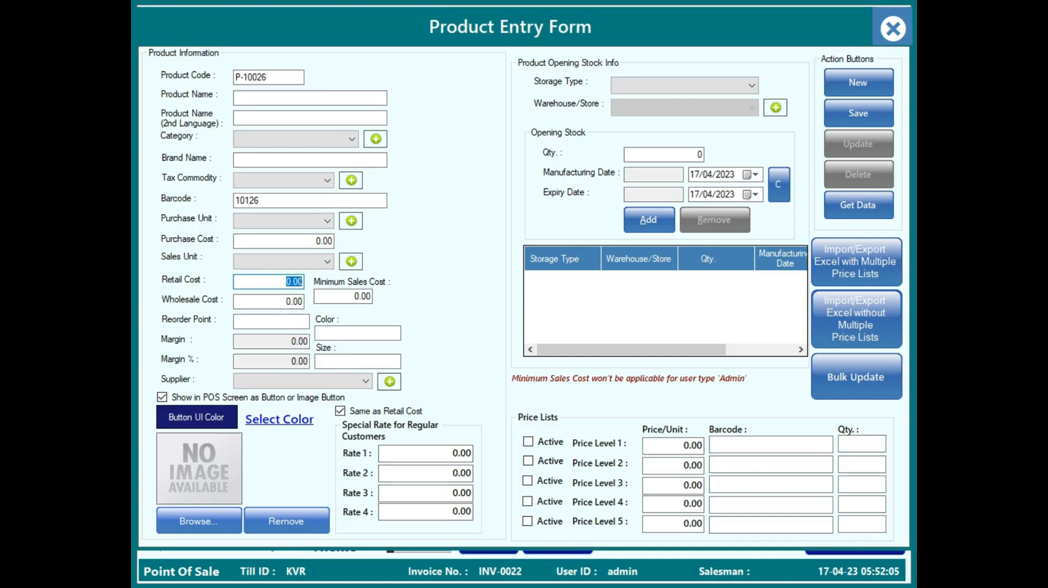
click(340, 411)
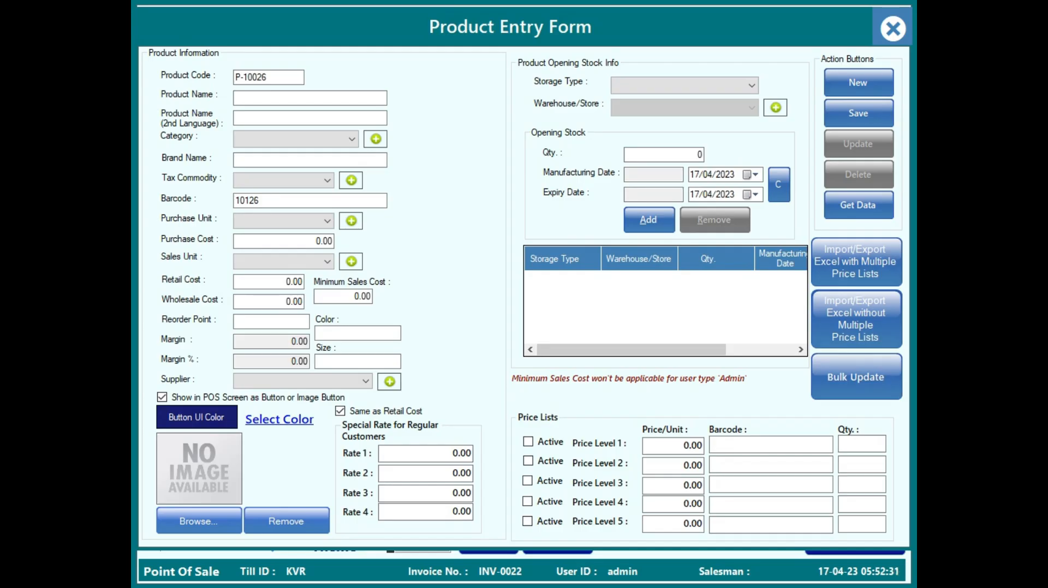
- Load all products in the product rate bulk update and filter them by the category VEG
click(856, 377)
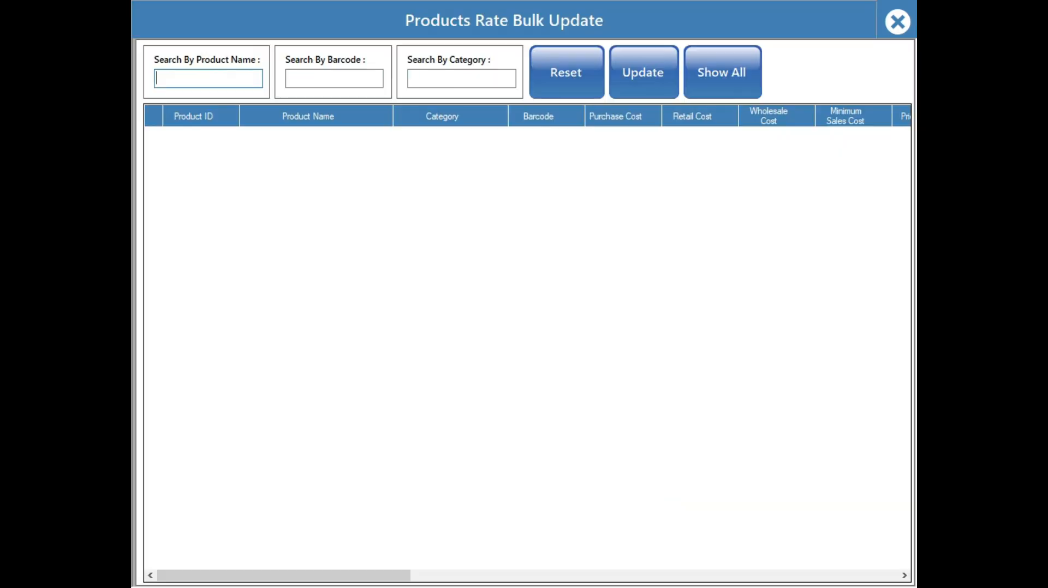
click(721, 72)
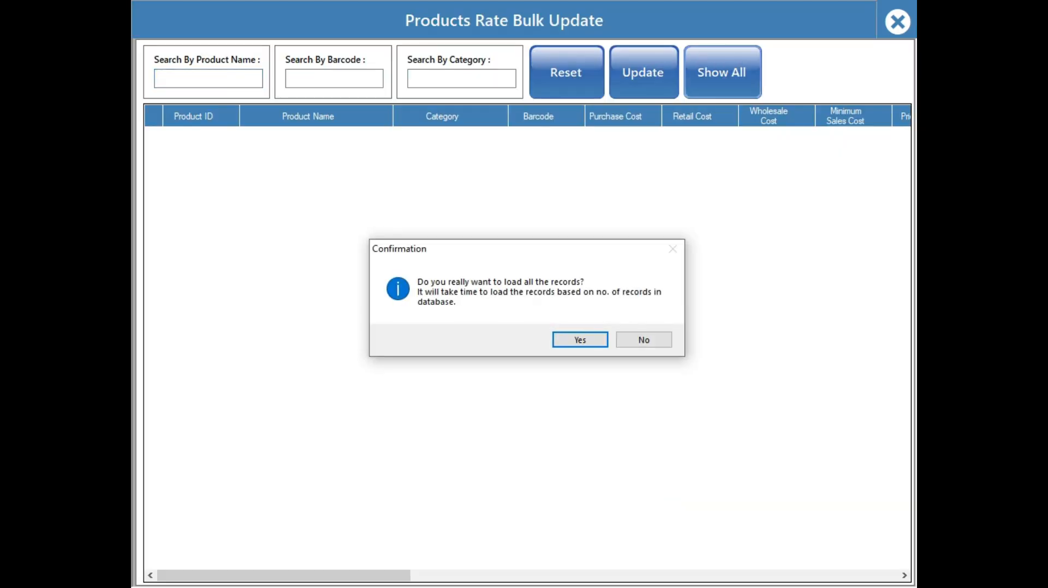
click(580, 339)
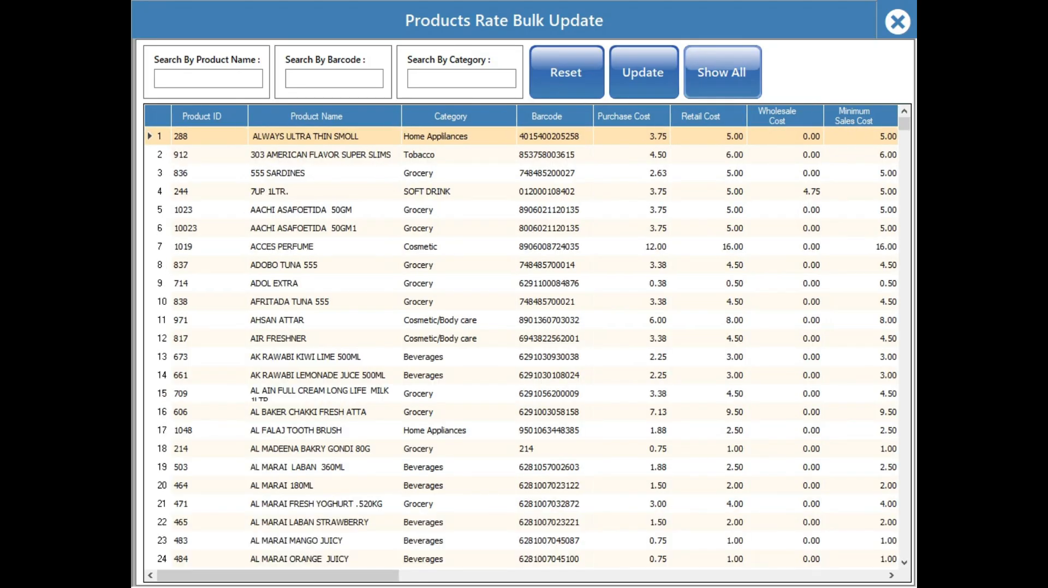
click(461, 78)
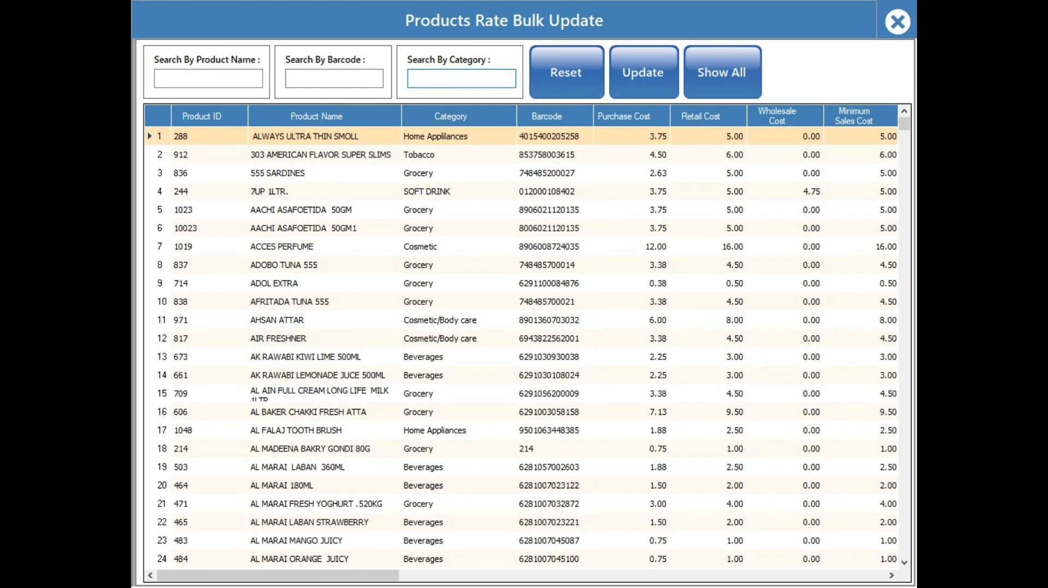
text(VEG)
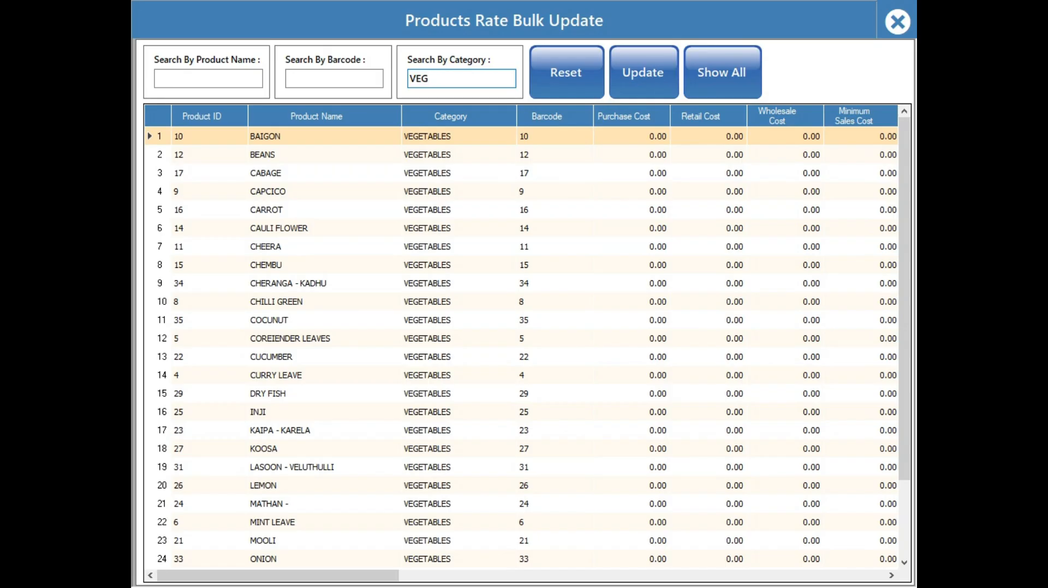
key(Tab)
- Set the retail cost of BAIGON to 10 and its wholesale cost to 8
click(725, 135)
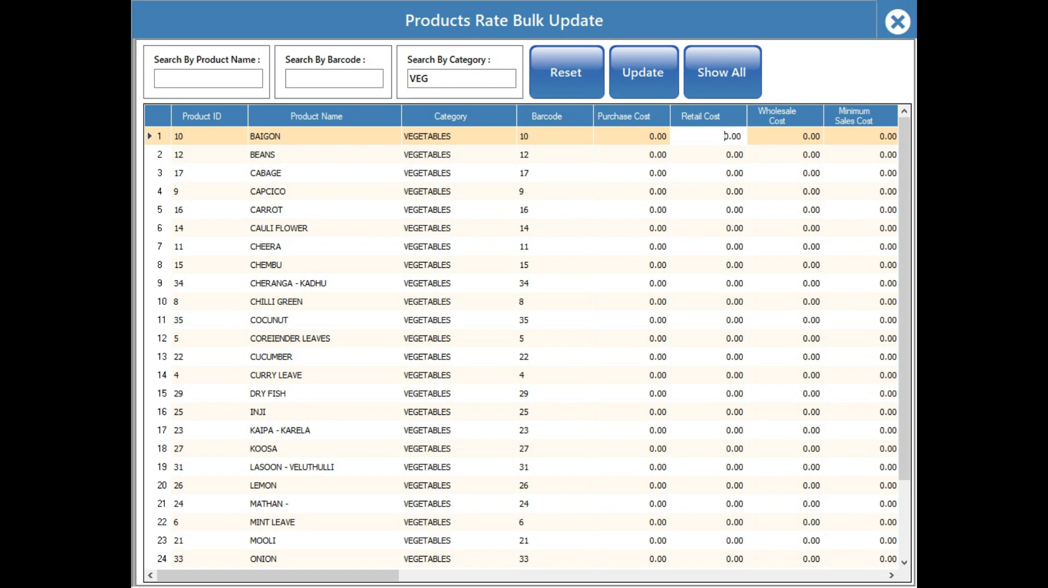
key(Return)
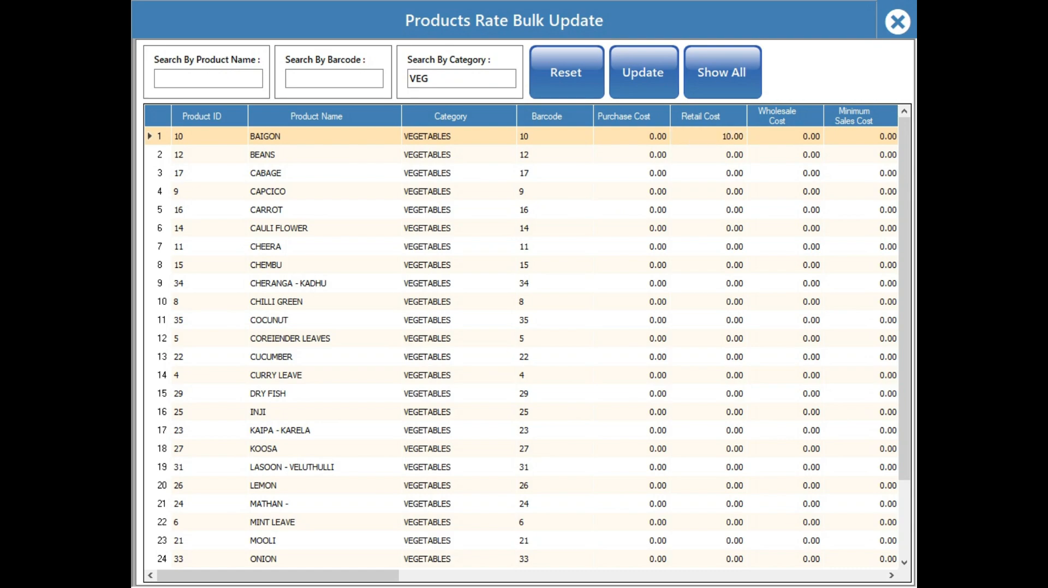
click(802, 135)
drag(801, 136, 806, 135)
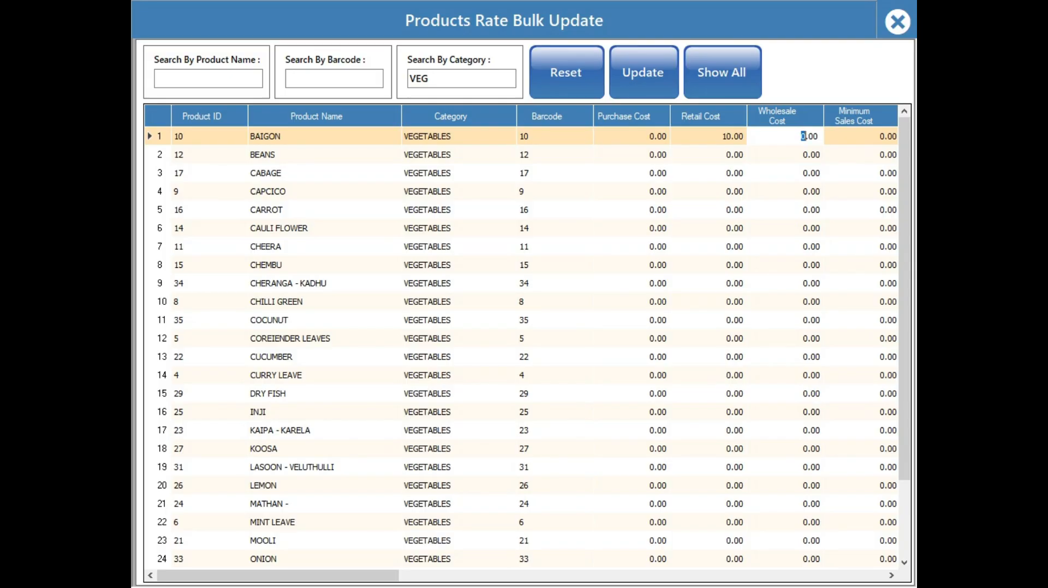
text(8)
key(Tab)
- Set CABAGE's Price/Unit 2 to 10, Price/Unit 3 to 8 and Price/Unit 4 to 10, and save the bulk update
drag(279, 576, 545, 575)
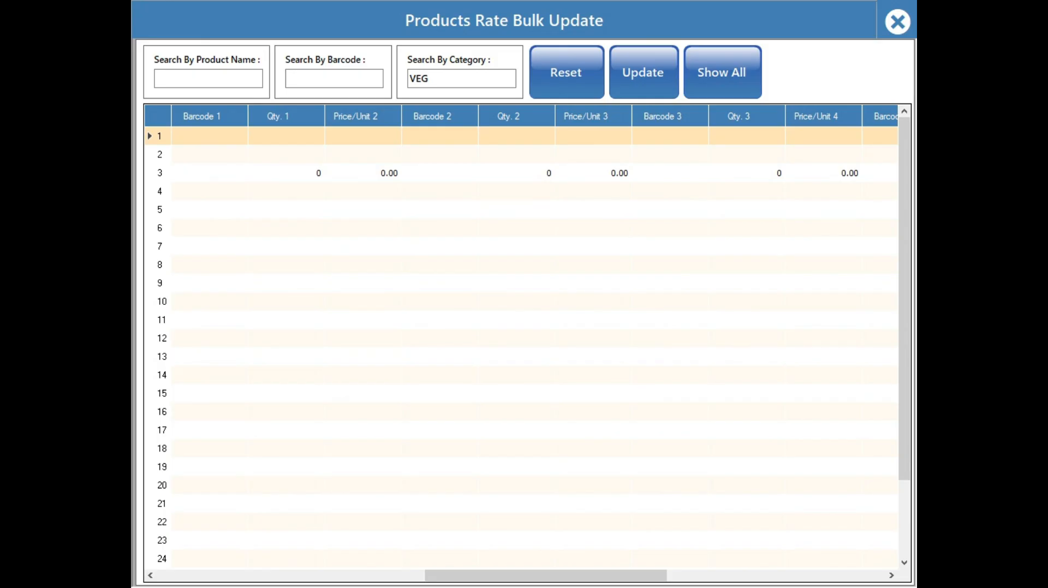
click(515, 173)
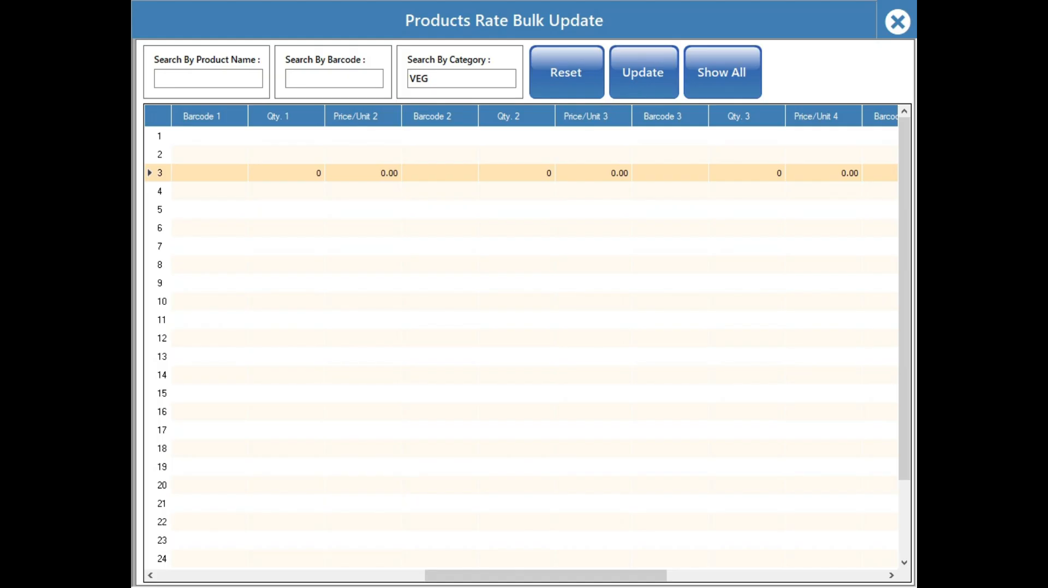
click(595, 173)
double_click(595, 173)
click(610, 173)
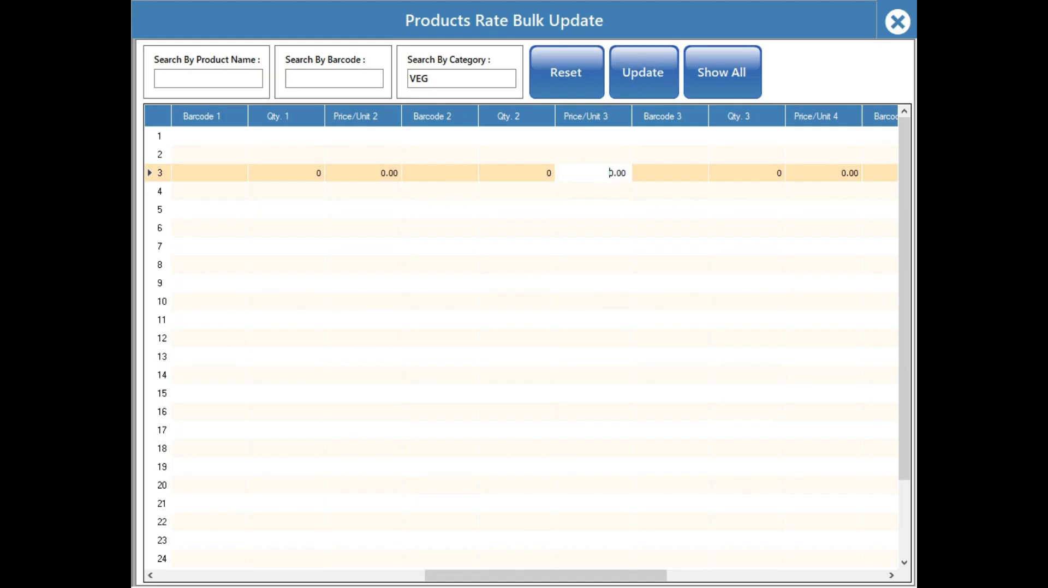
key(shift+Right)
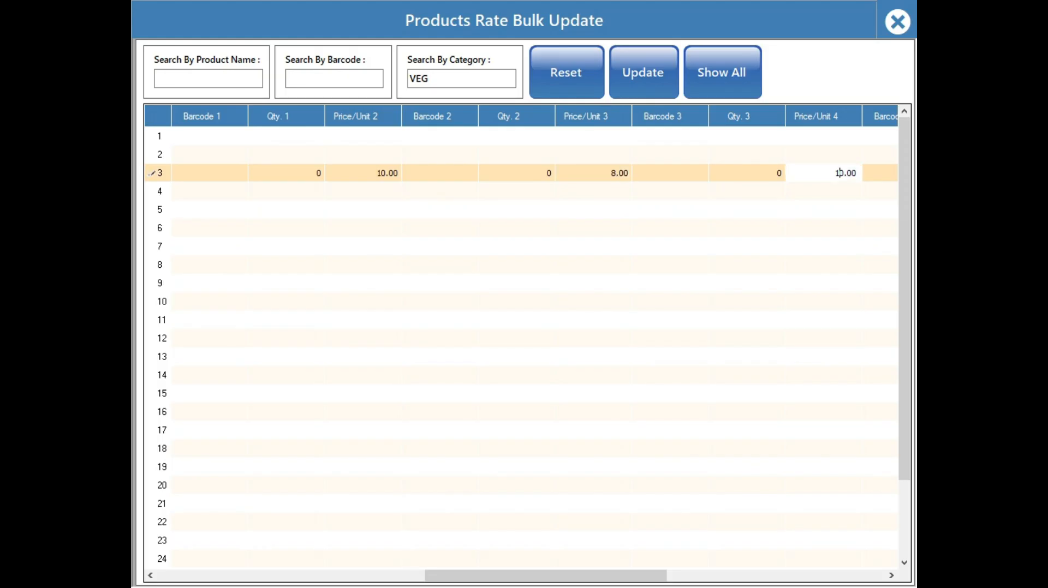
click(643, 72)
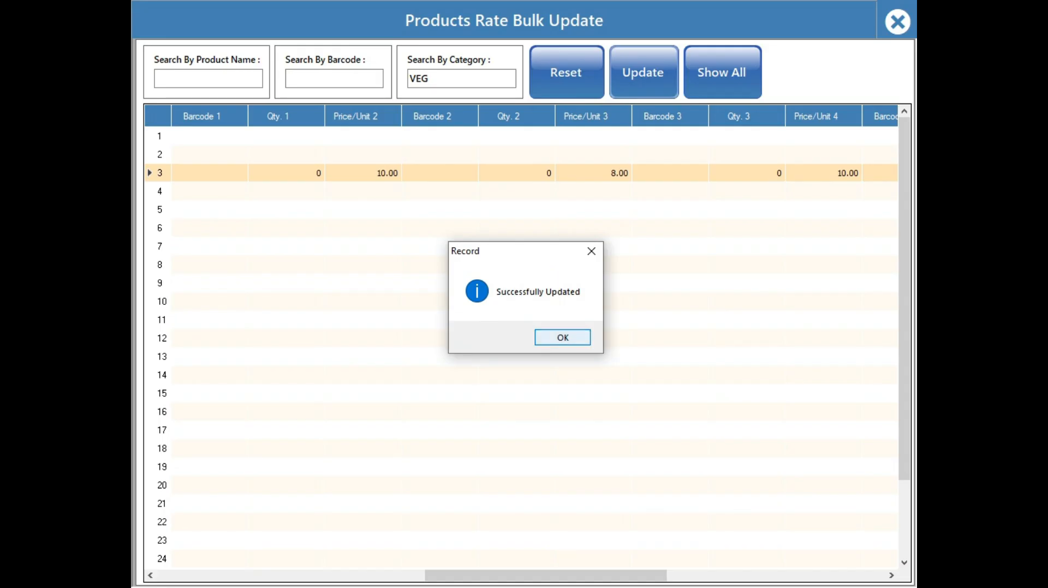
- Acknowledge the saved rate update and return to the billing screen, closing the bulk update and product entry forms
click(562, 337)
click(897, 22)
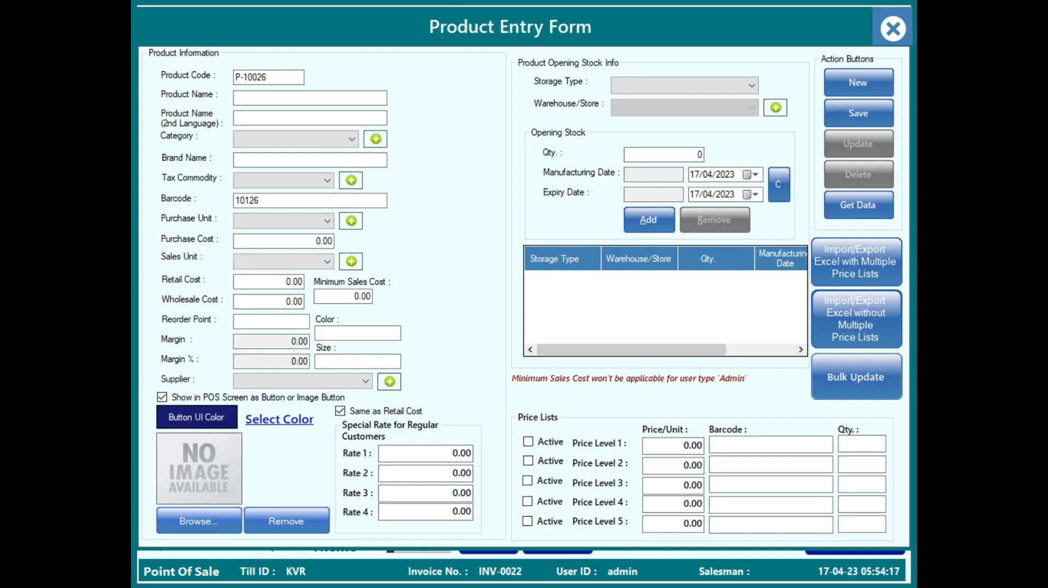
click(893, 28)
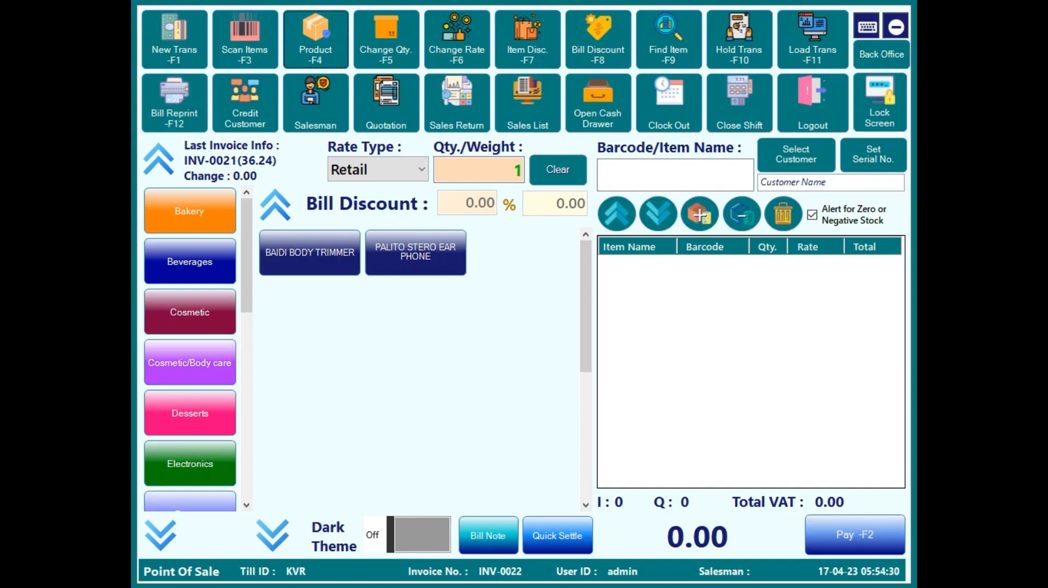
- Browse the product categories on the billing screen, including Bakery, Cosmetic, Desserts, Electronics and Beverages, to examine their items
scroll(190, 374, down, 6)
scroll(190, 350, up, 6)
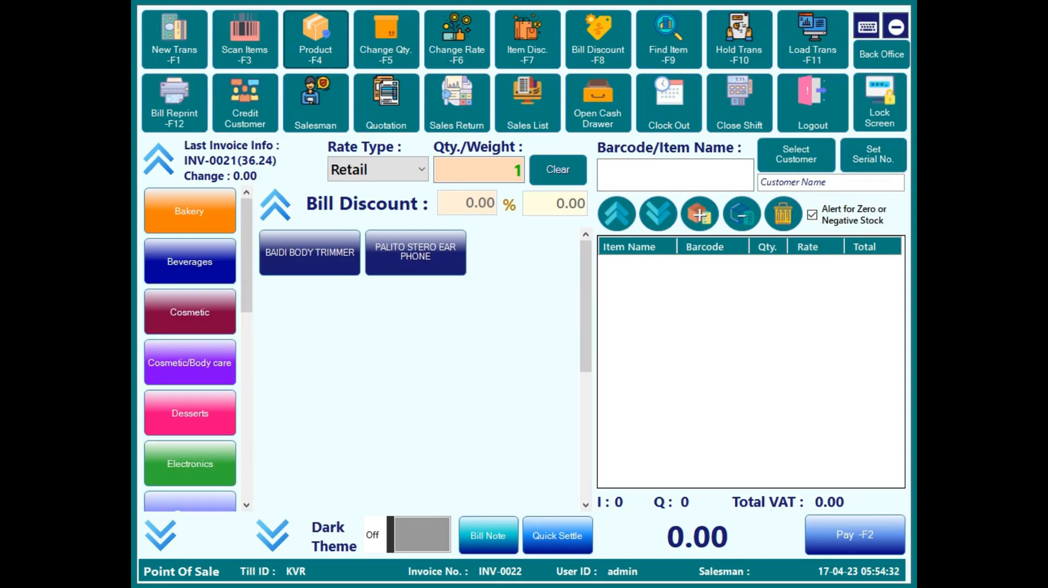
scroll(190, 349, down, 6)
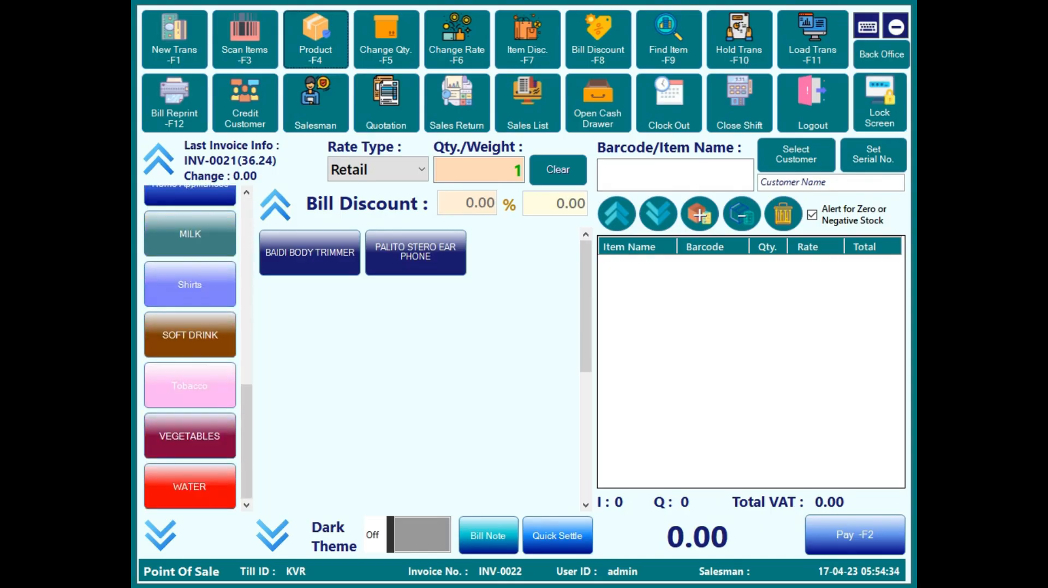
scroll(190, 327, up, 3)
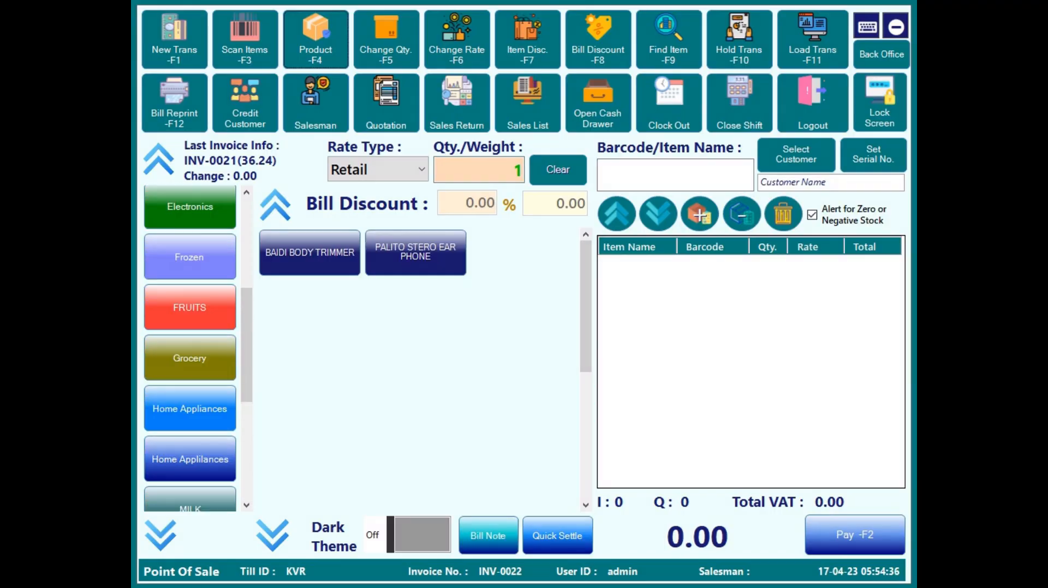
scroll(189, 328, up, 3)
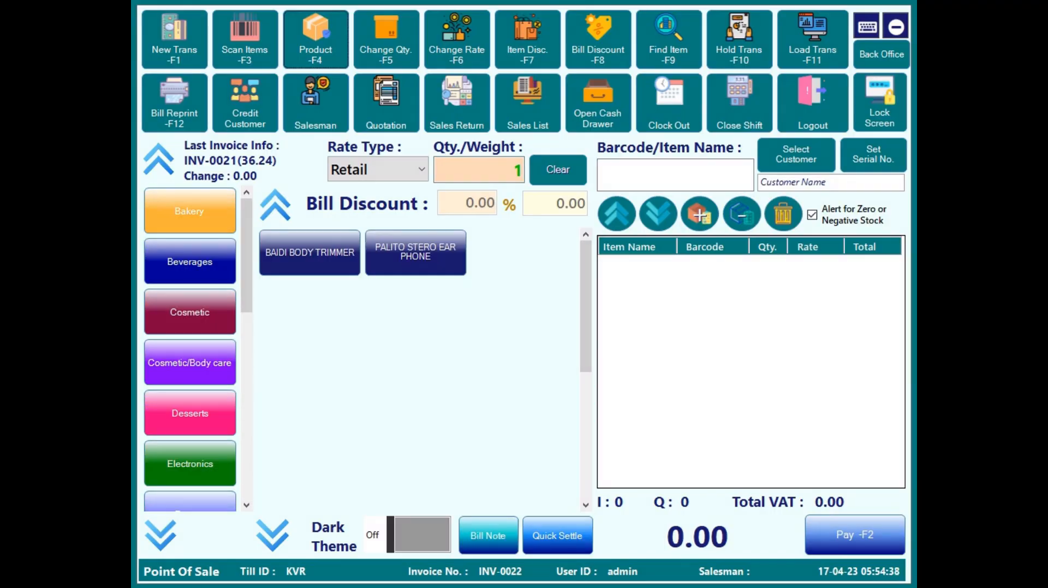
click(189, 211)
click(190, 262)
click(190, 312)
click(189, 362)
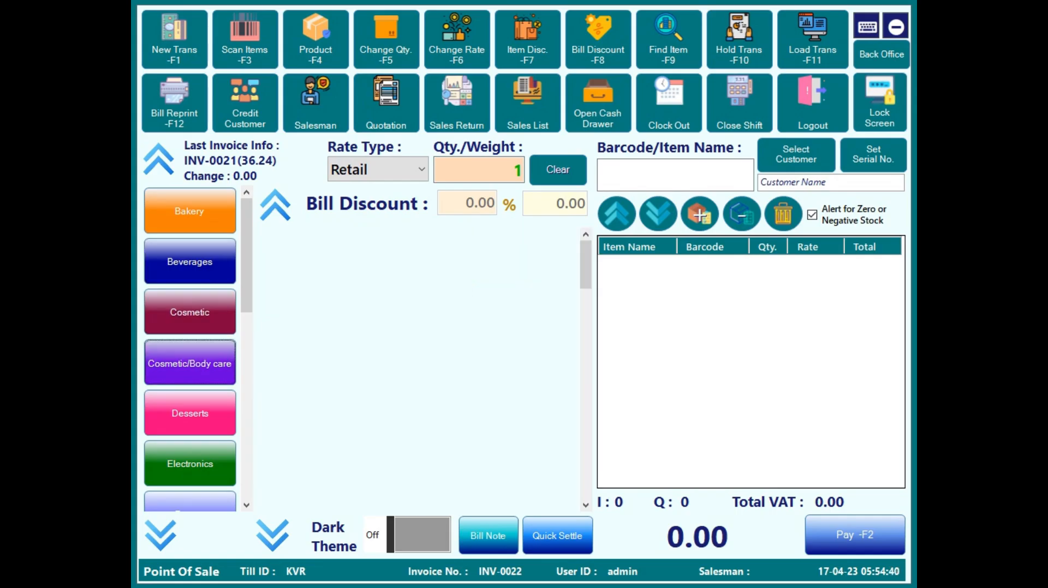
click(190, 413)
click(190, 463)
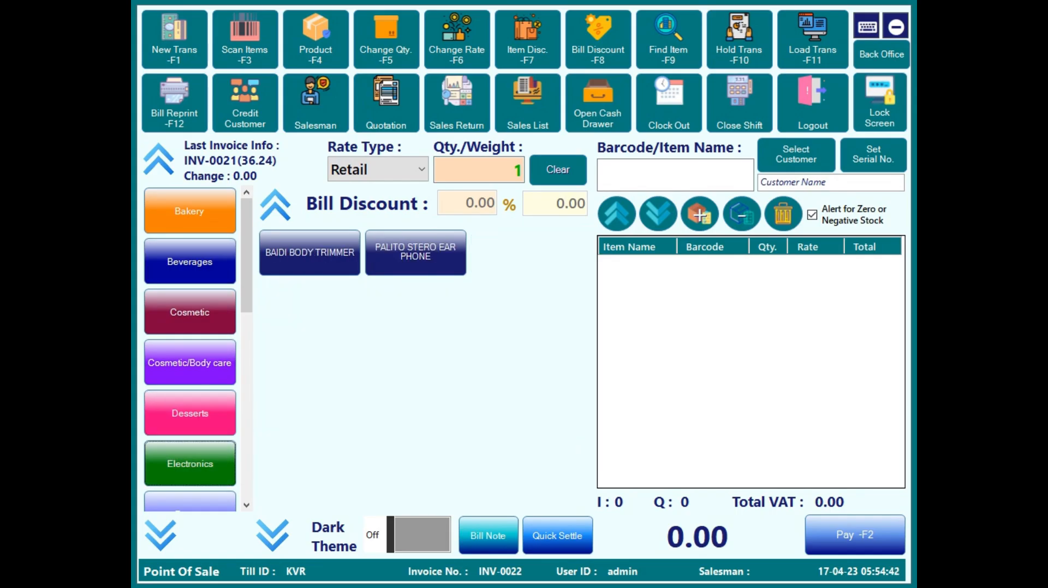
click(189, 413)
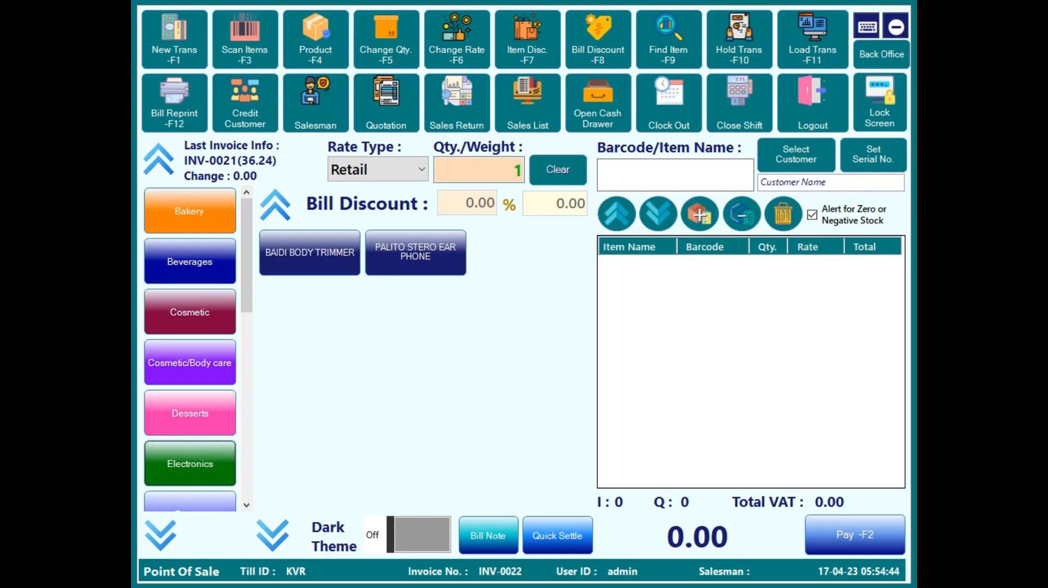
click(190, 261)
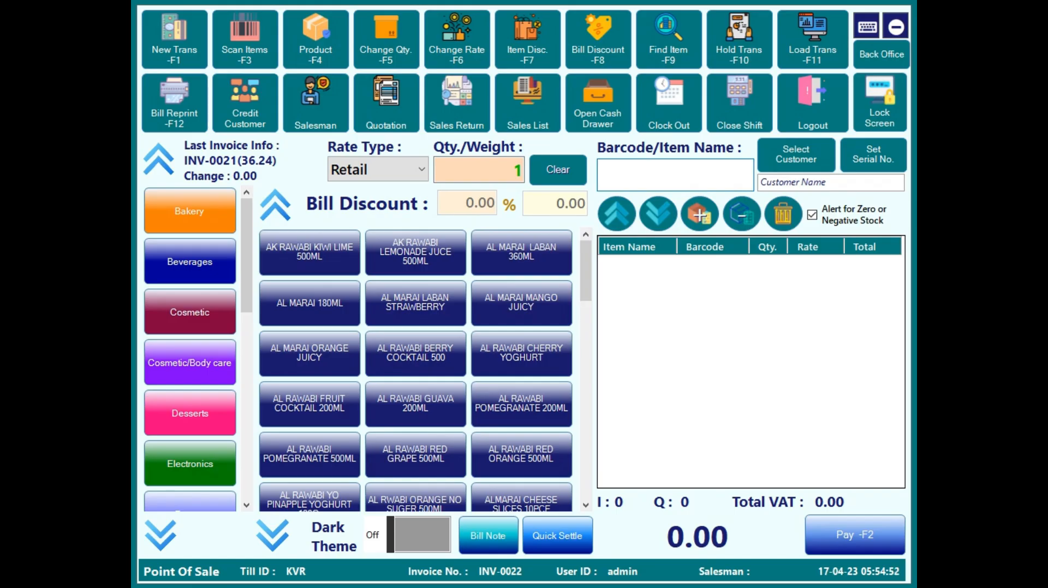
- Search the items for "BE" and add DOVE BEAUTY CREAM 75ML to the bill
text(BE)
key(Return)
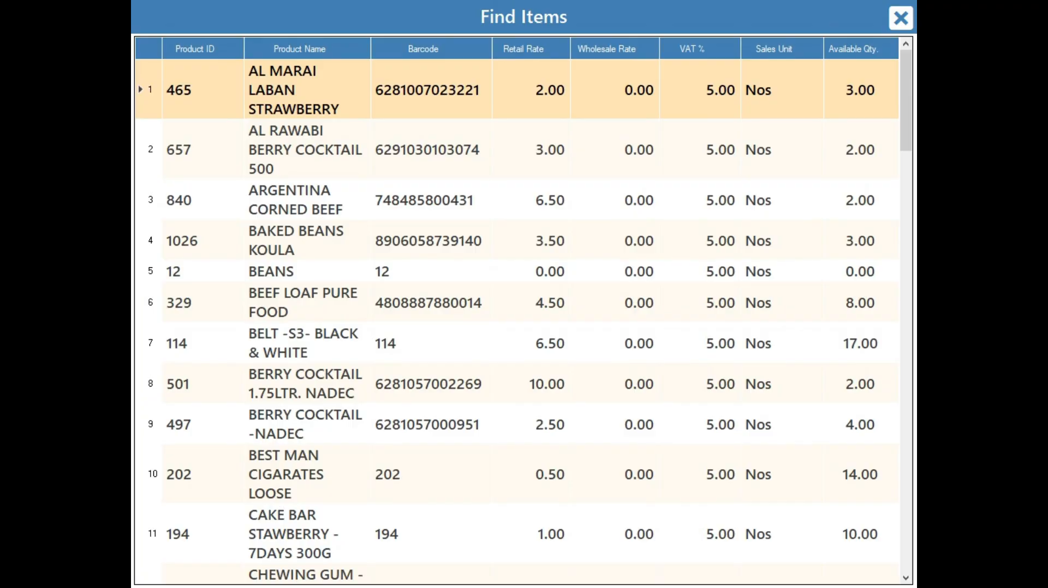
scroll(516, 316, down, 6)
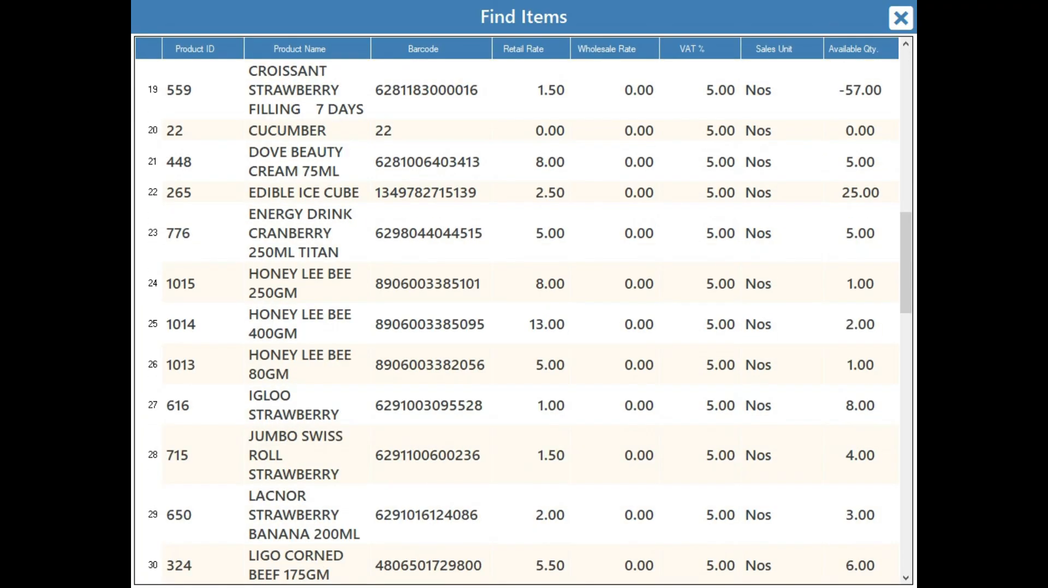
double_click(295, 162)
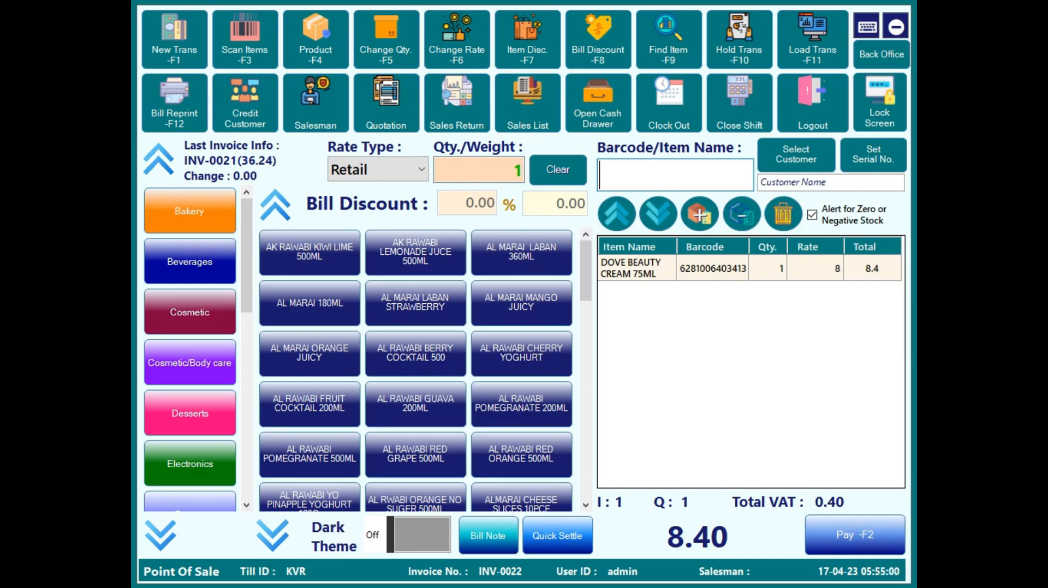
- Try charging the full bill to the listed credit customer, and remove that payment entry
key(F2)
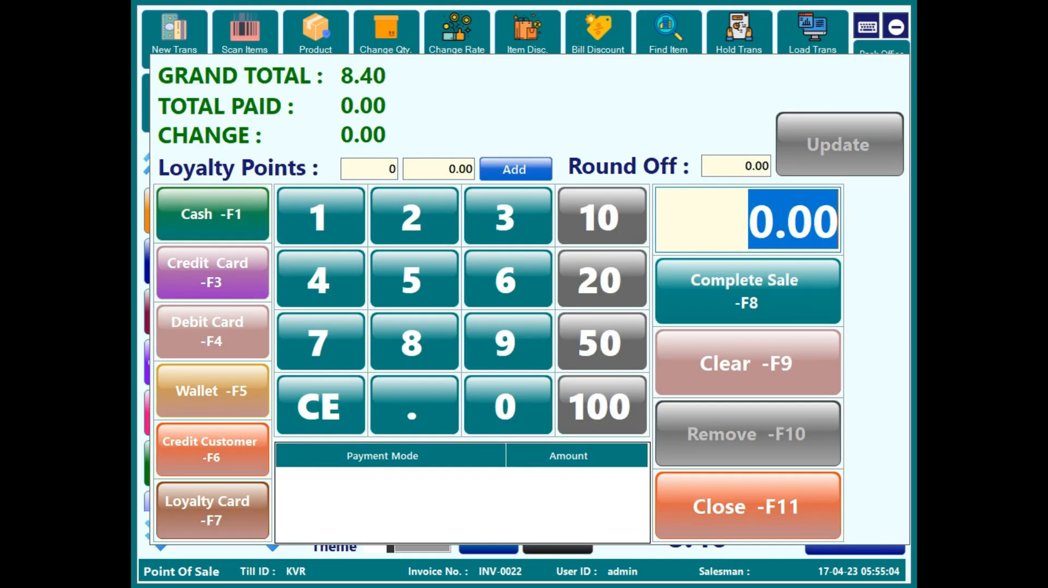
key(F6)
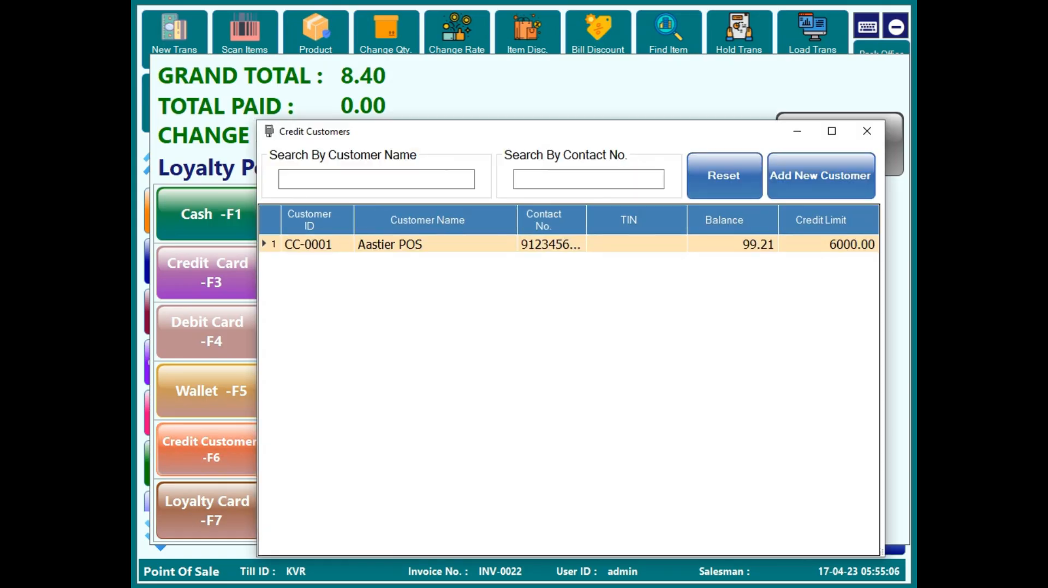
key(Return)
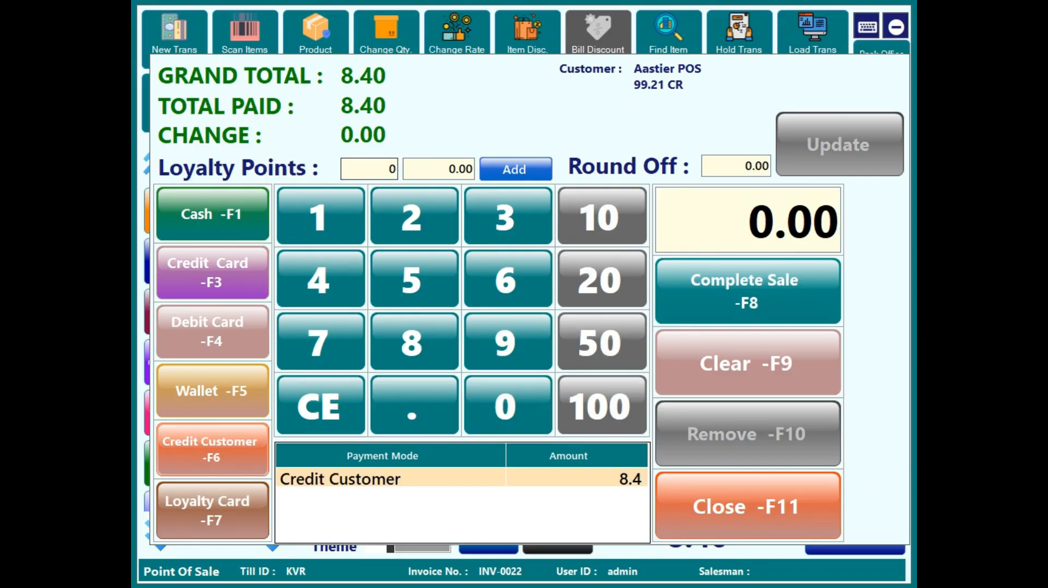
click(461, 479)
key(F10)
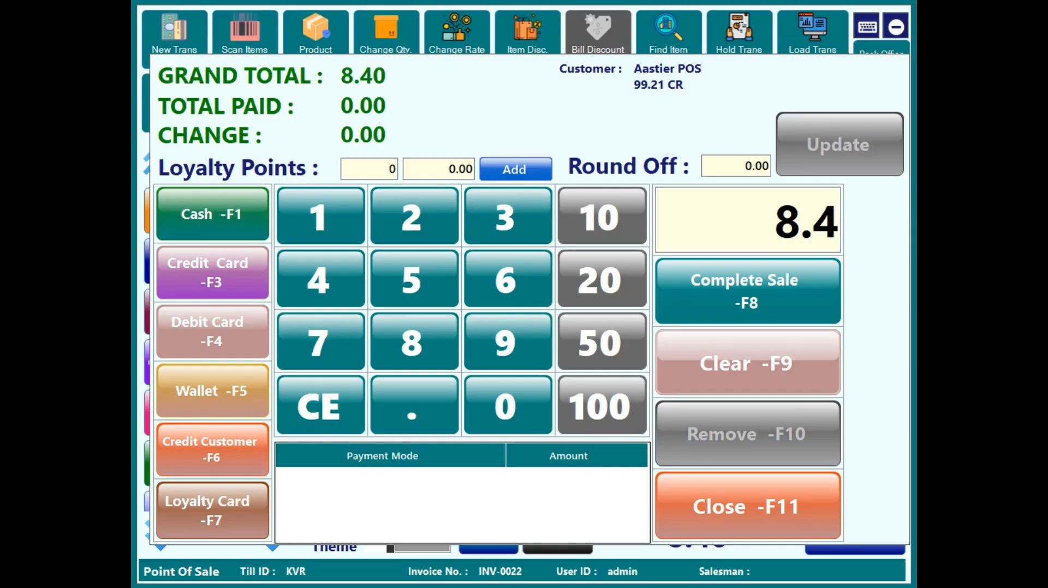
- Settle the bill with 2.00 in cash and the remaining 6.40 by credit card, and complete the sale
click(369, 169)
click(414, 216)
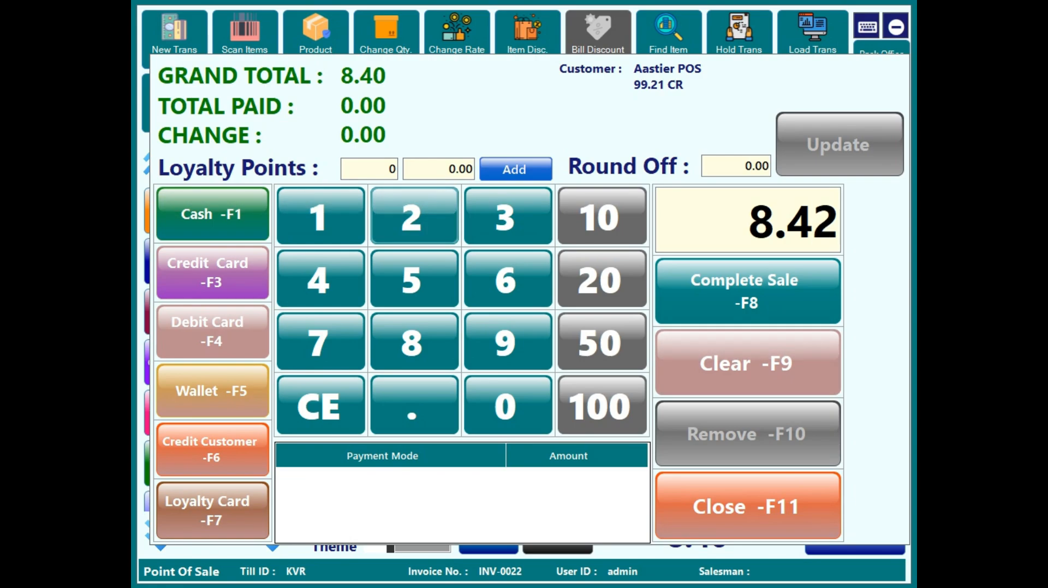
key(F9)
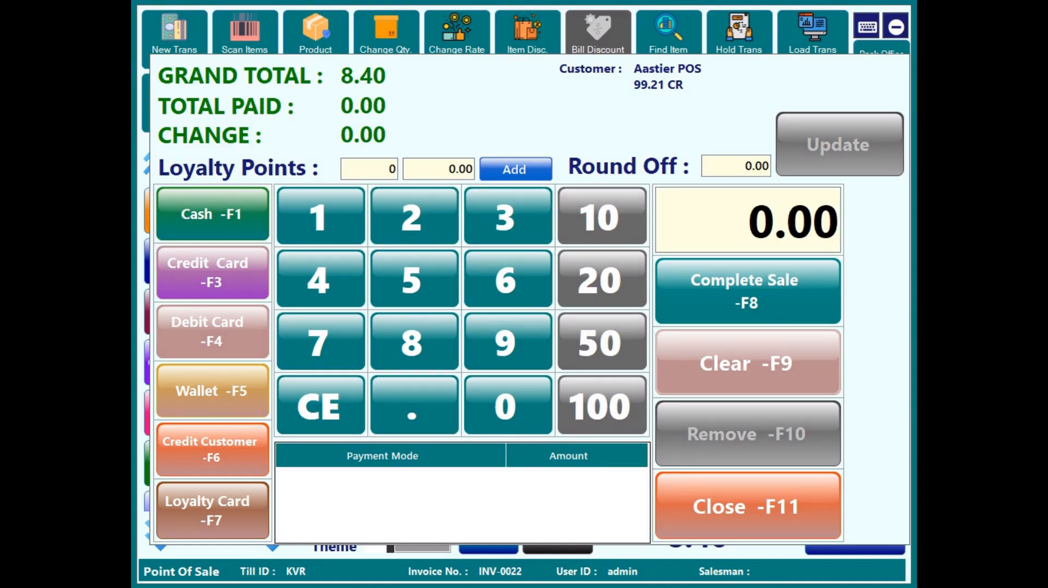
key(2)
key(F1)
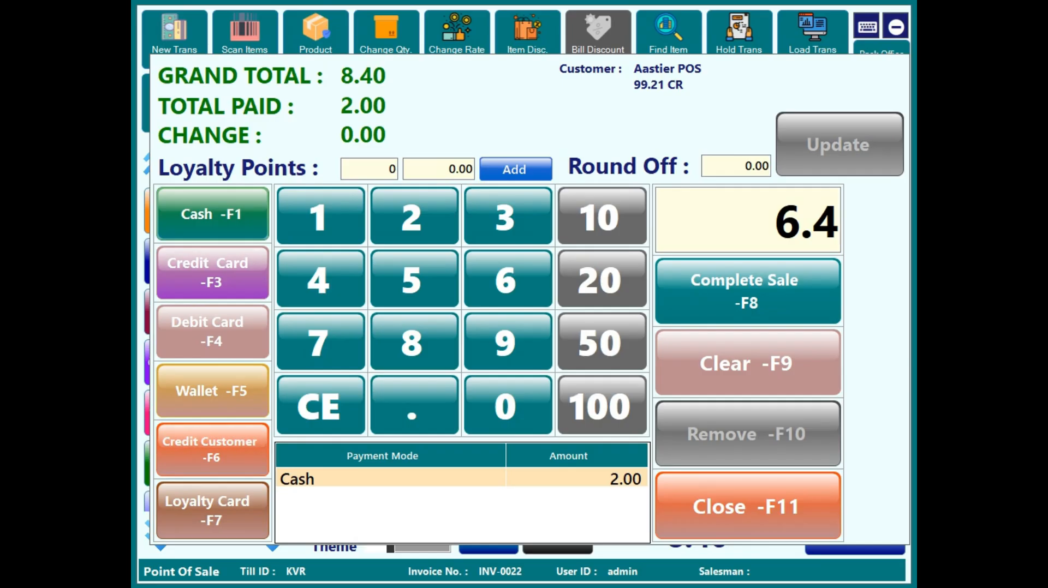
key(F3)
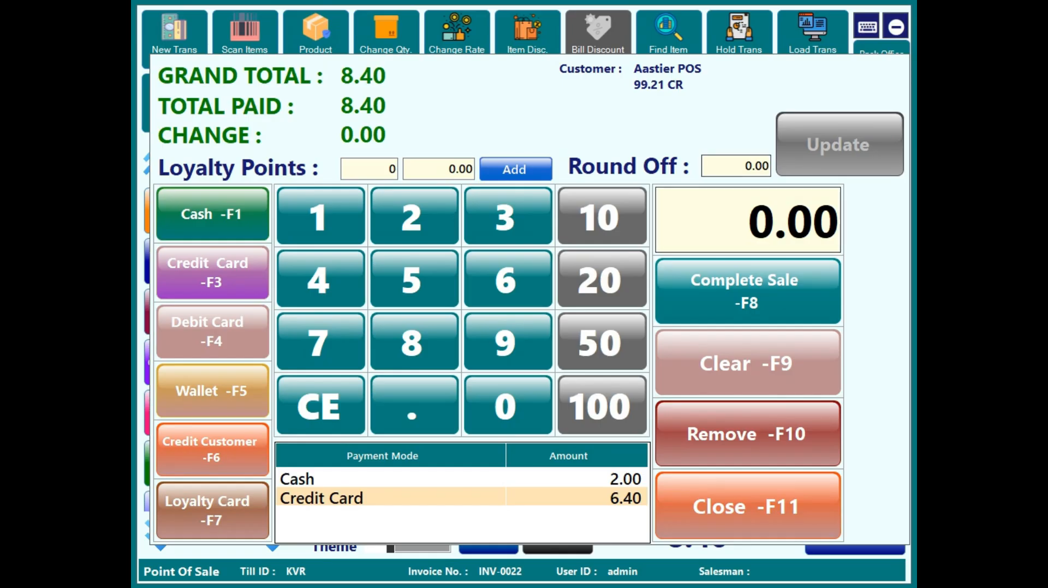
key(F8)
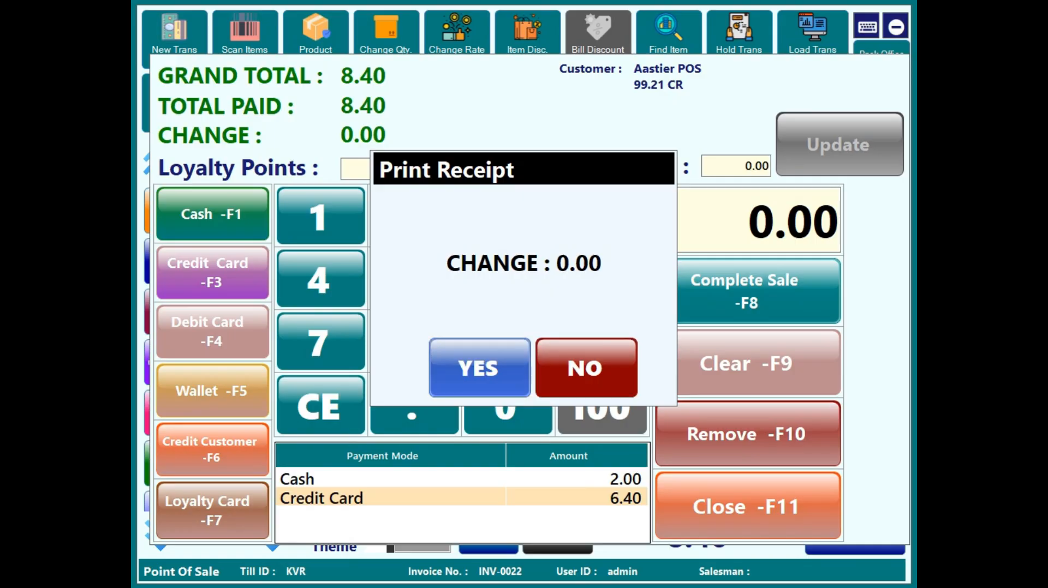
key(Return)
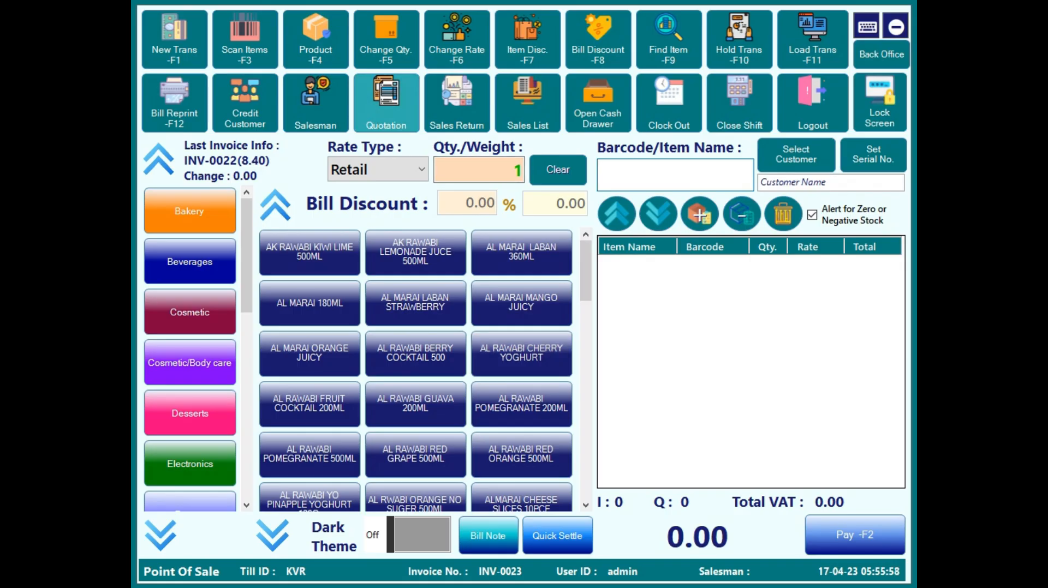
- Start a new quotation and add the items with barcodes 1, 2 and 34
click(385, 103)
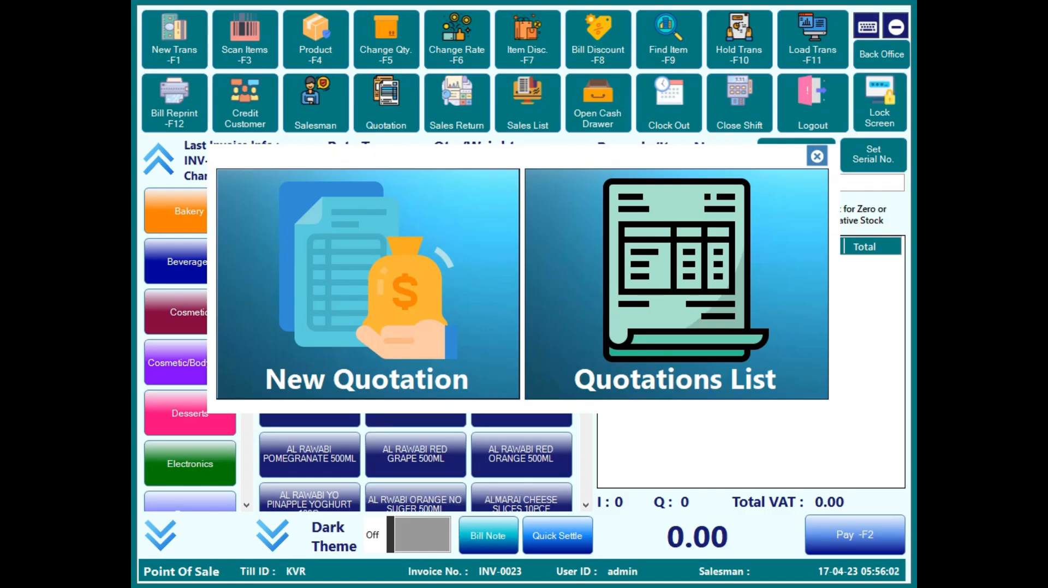
click(367, 284)
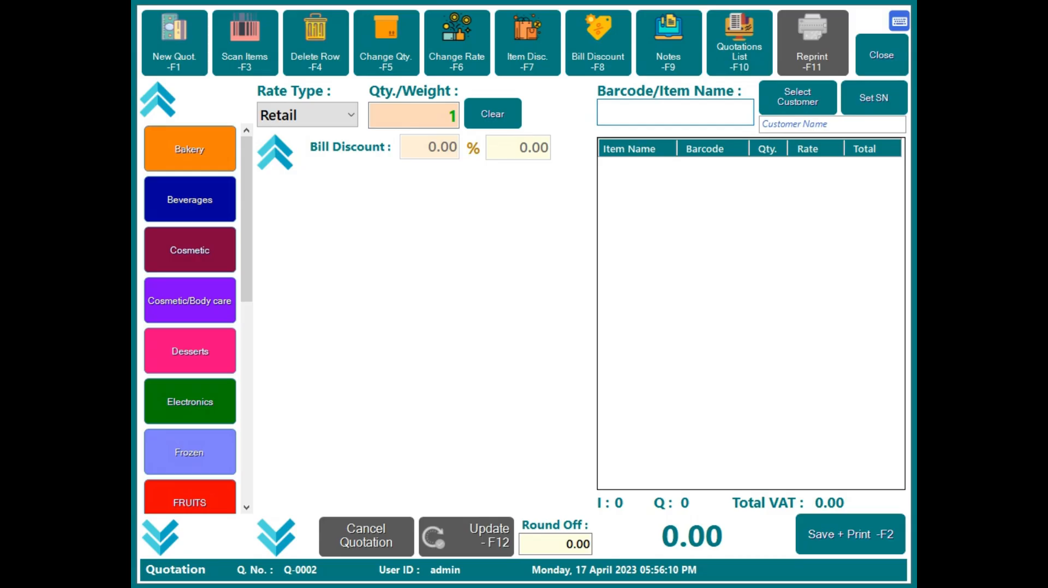
text(1)
key(Return)
text(2)
key(Return)
text(34)
key(Return)
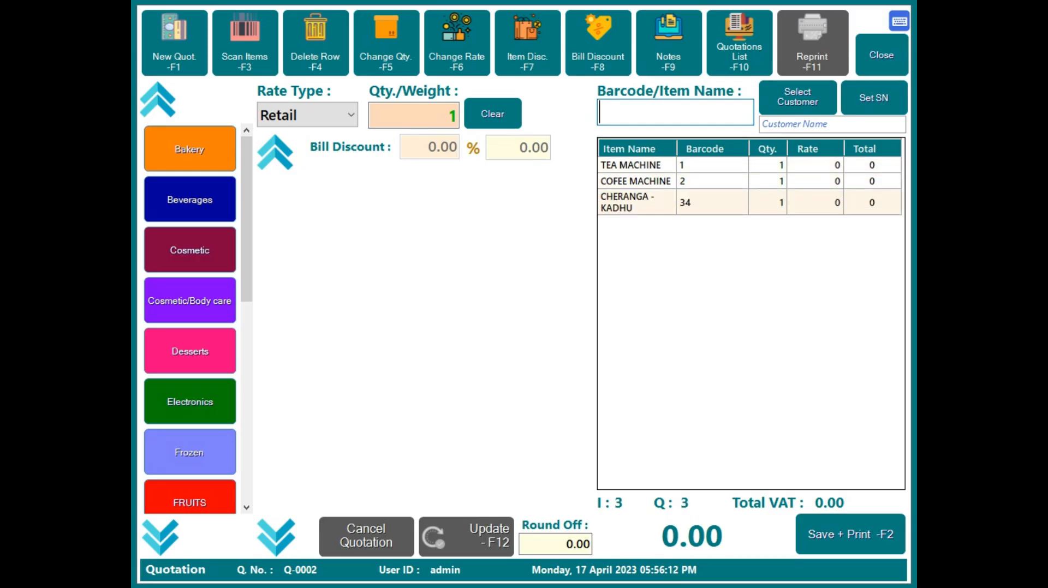
- Add the items with barcodes 56, 55, 58 and 21 to the quotation, plus a second unit of item 55
text(56)
key(Return)
text(55)
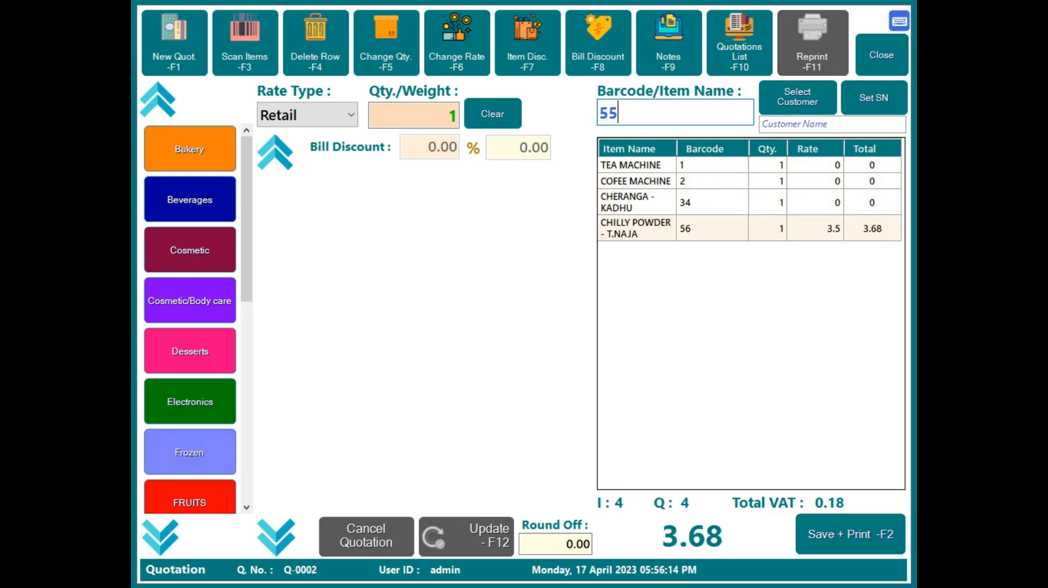
key(Return)
text(58)
key(Return)
text(2)
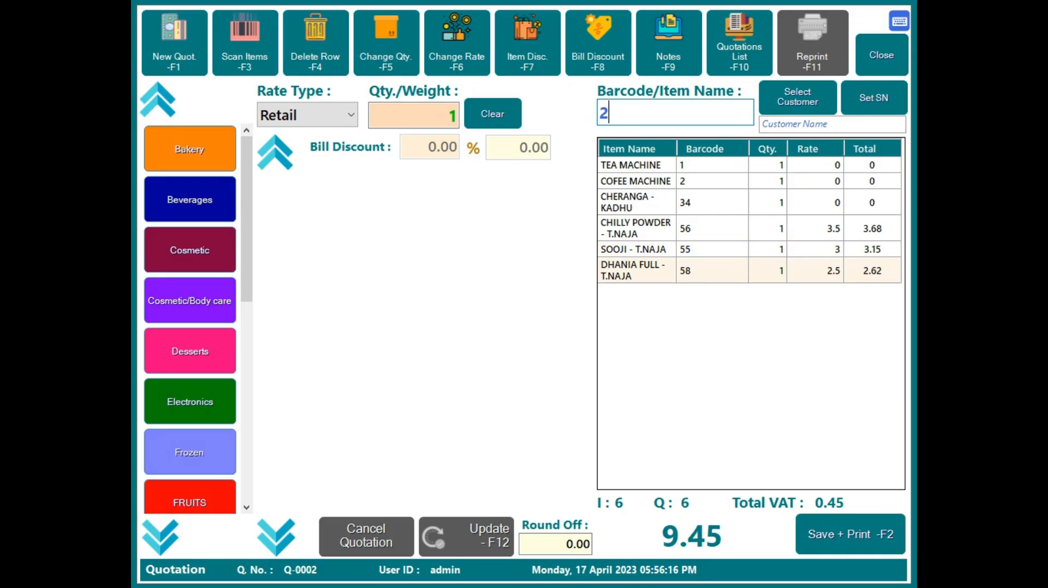
text(1)
key(Return)
text(55)
key(Return)
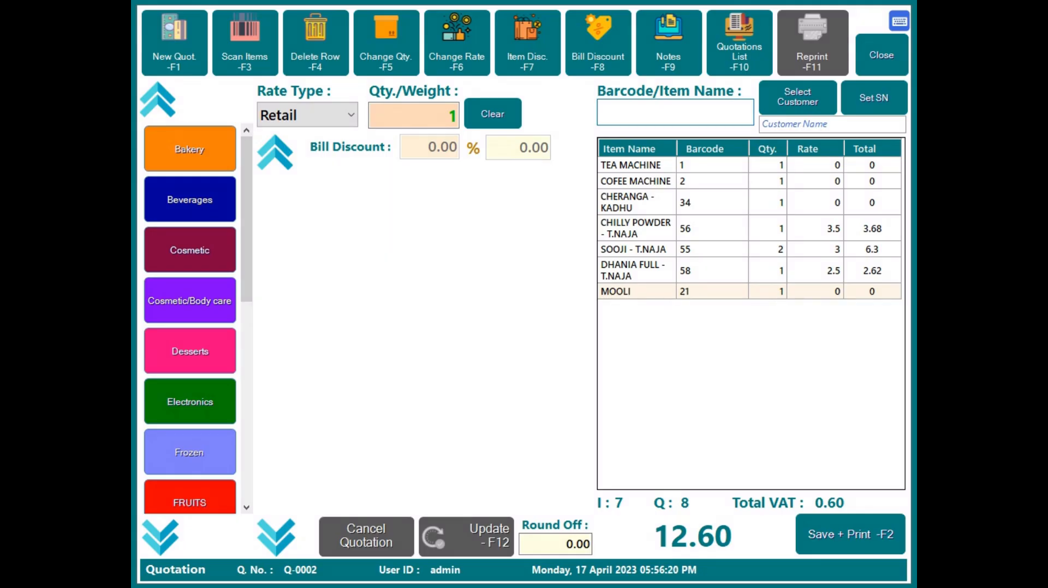
- Assign the registered Rate 2 customer to the quotation, and save and print it
click(797, 97)
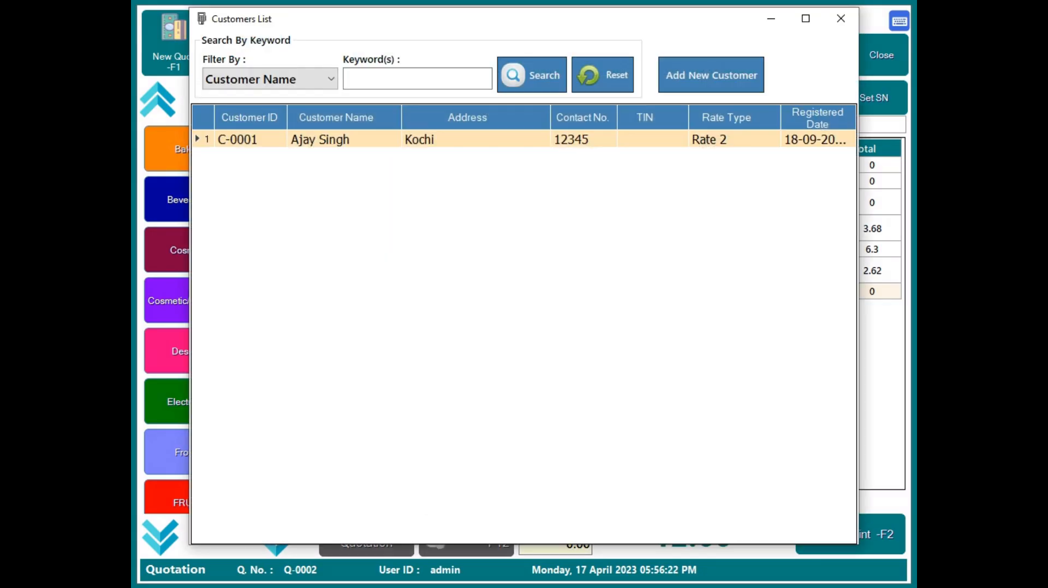
click(320, 139)
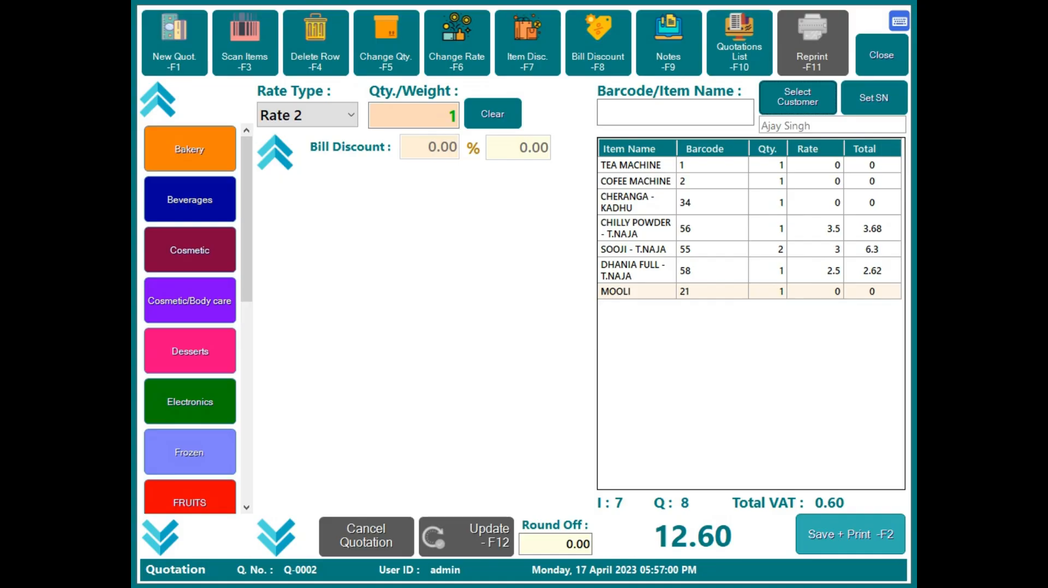
click(850, 534)
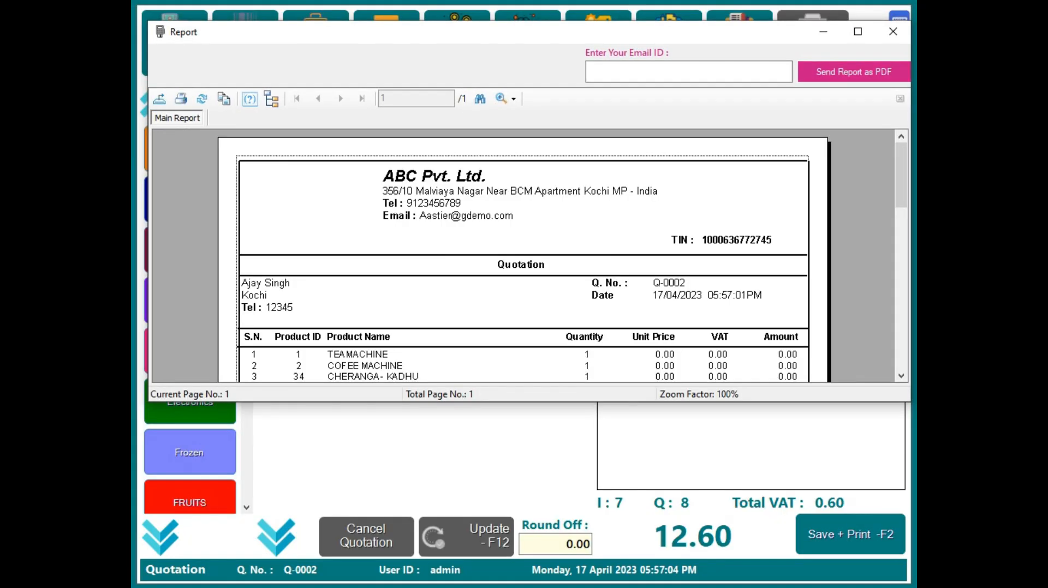
- Enlarge the quotation report and examine its customer details, item lines, terms and totals
click(857, 32)
scroll(698, 390, down, 5)
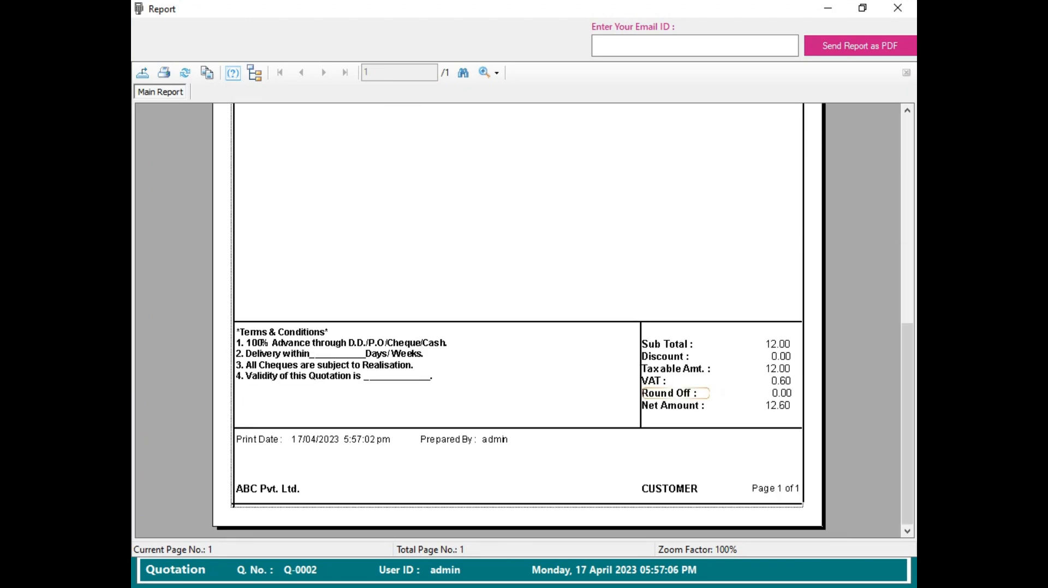
scroll(677, 392, up, 5)
scroll(698, 393, down, 5)
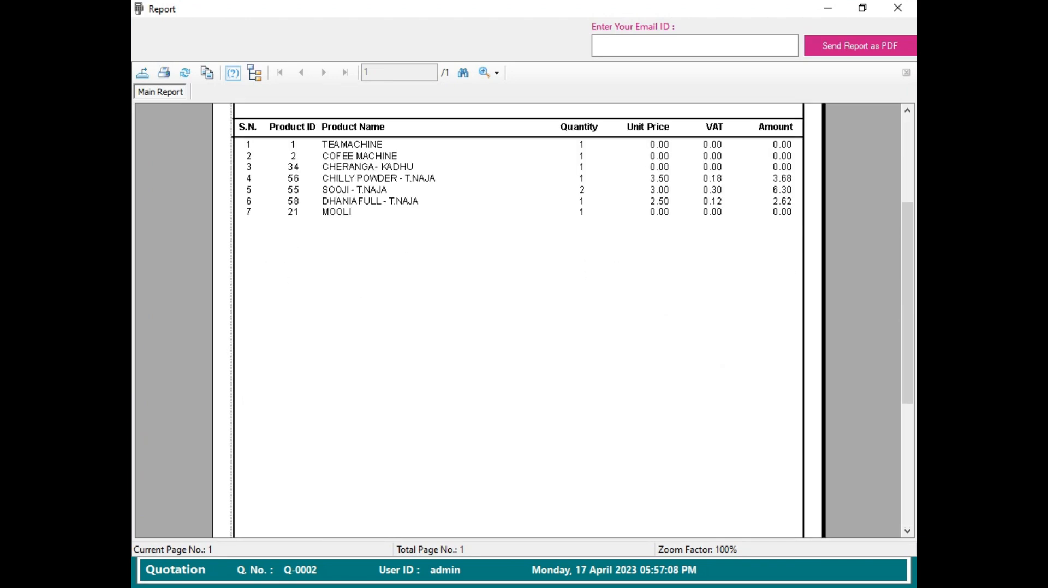
scroll(698, 393, up, 5)
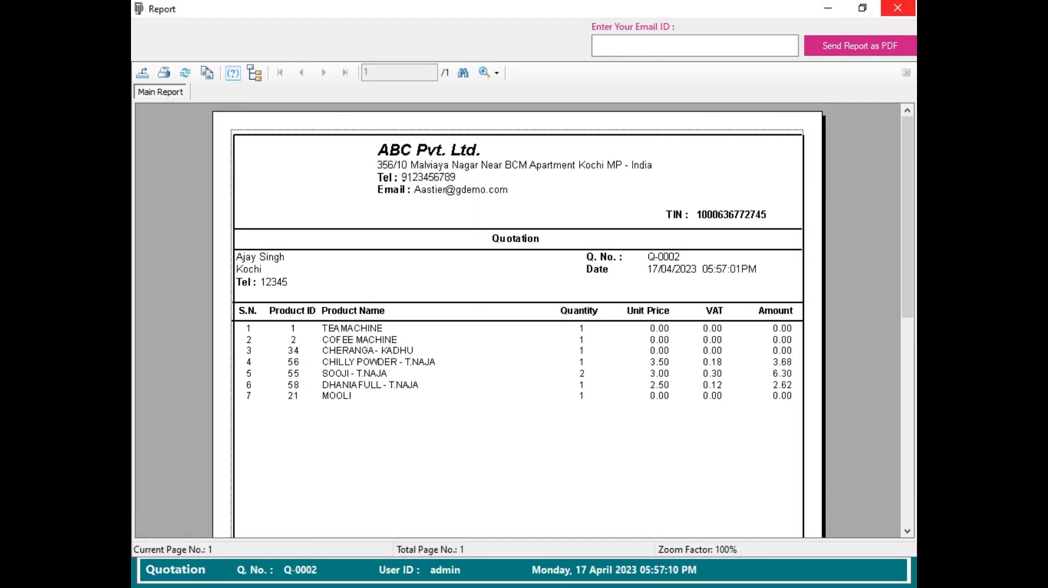
- Close the quotation report and review the list of today's quotations before returning to the billing screen
click(897, 8)
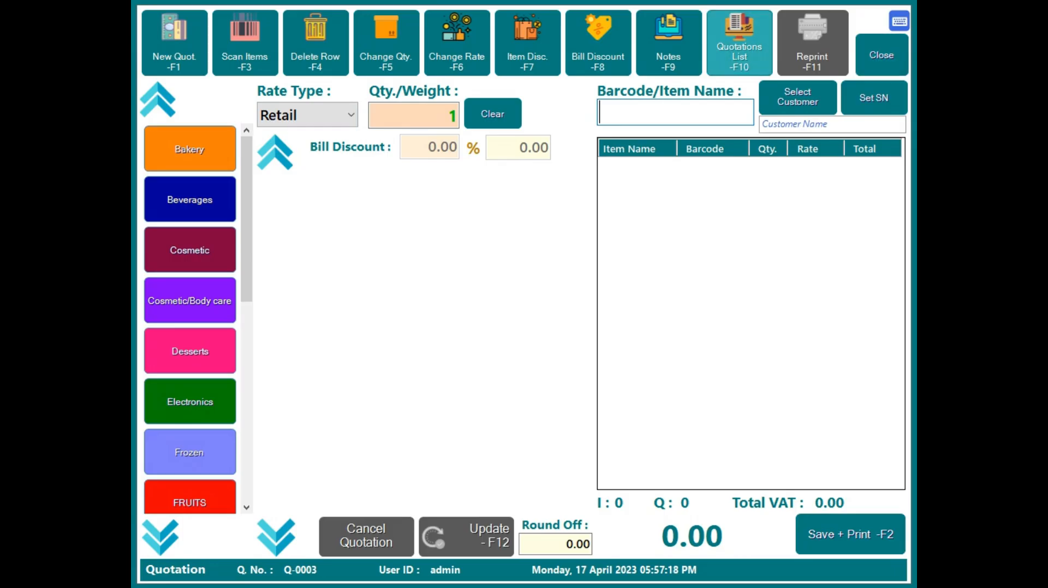
click(738, 43)
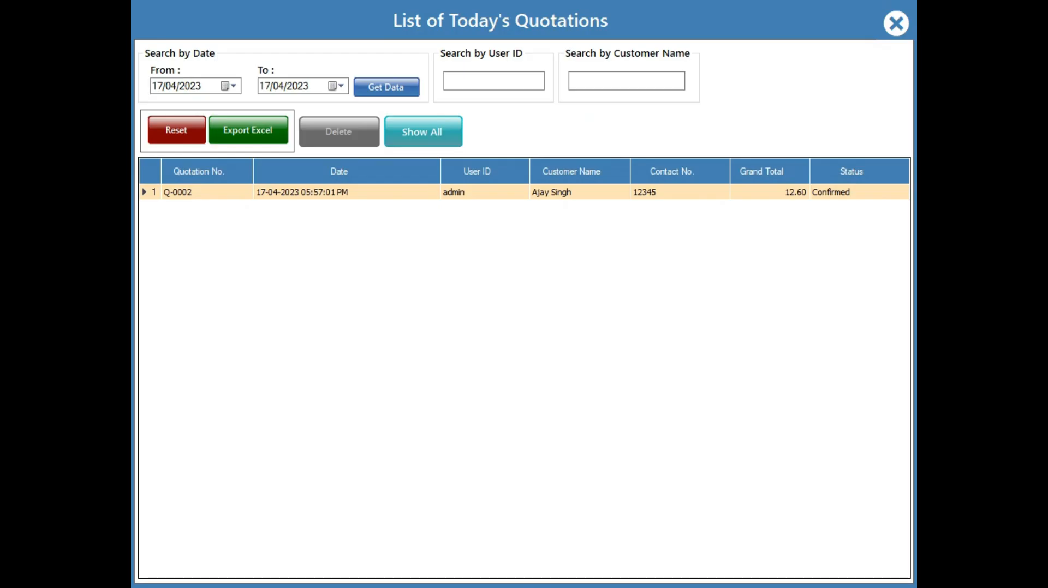
click(896, 23)
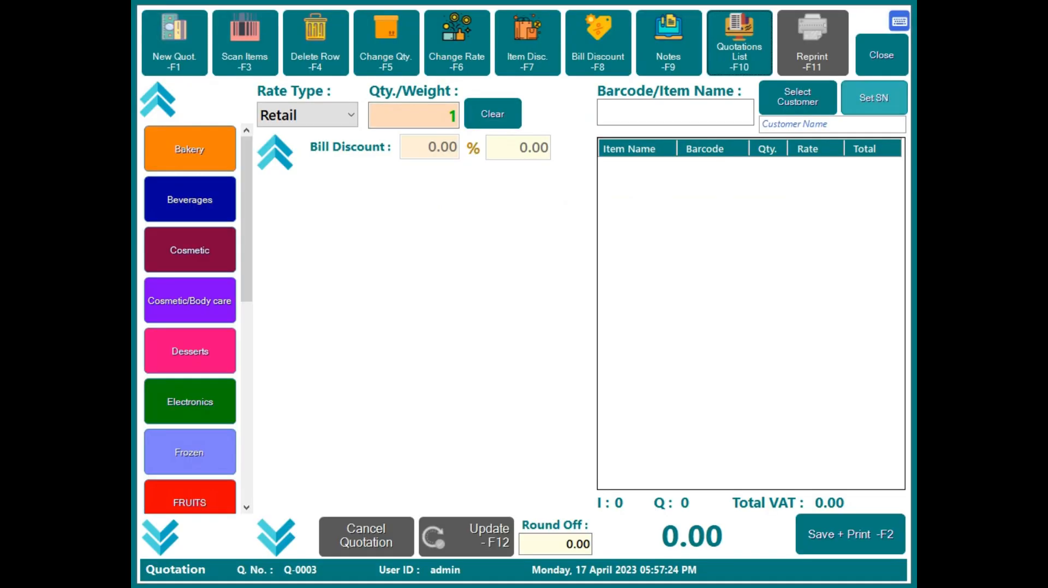
click(881, 55)
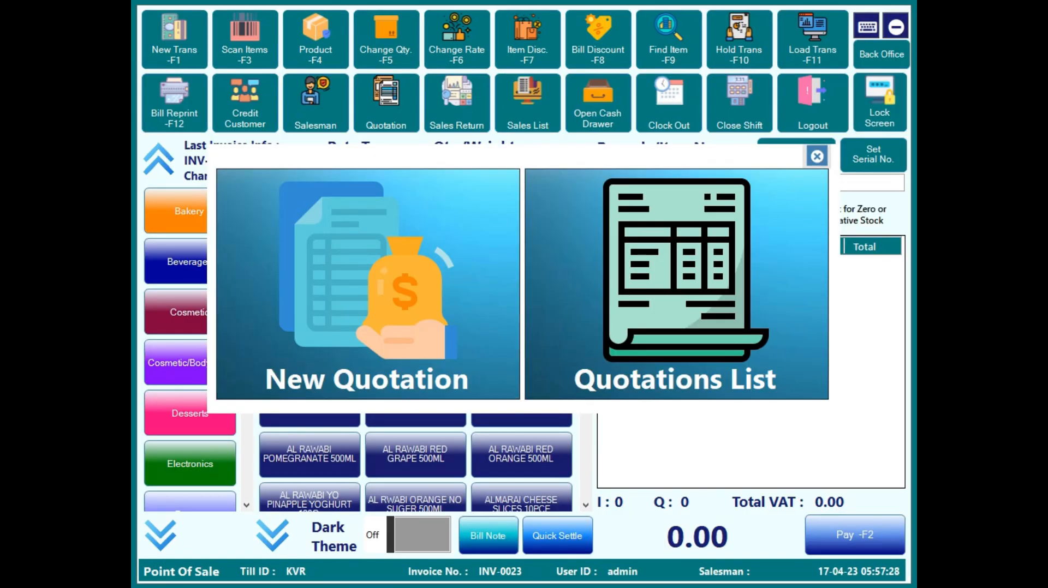
click(816, 157)
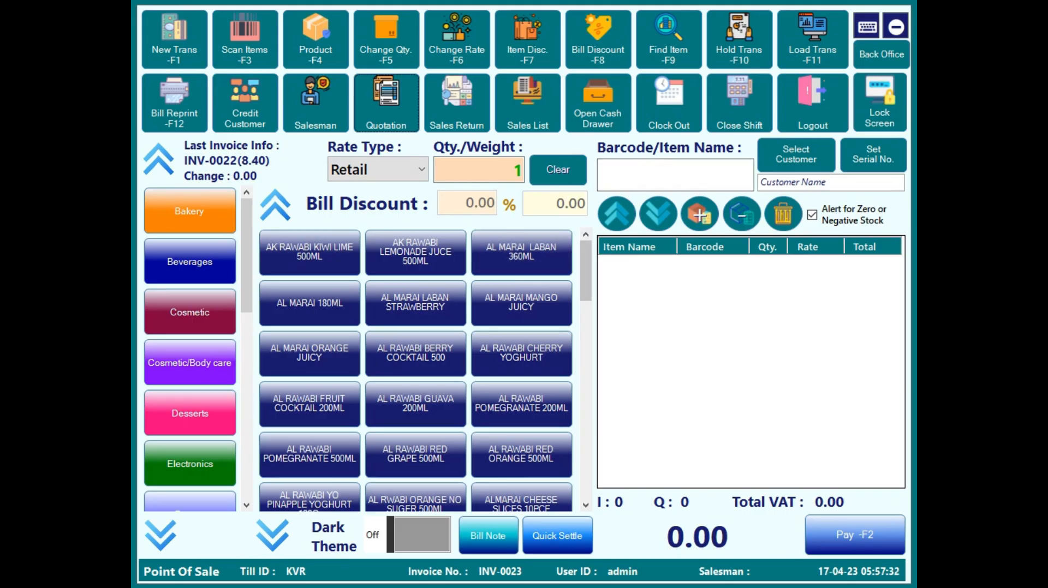
- Load today's pending quotation from the quotations list into the current bill
click(385, 102)
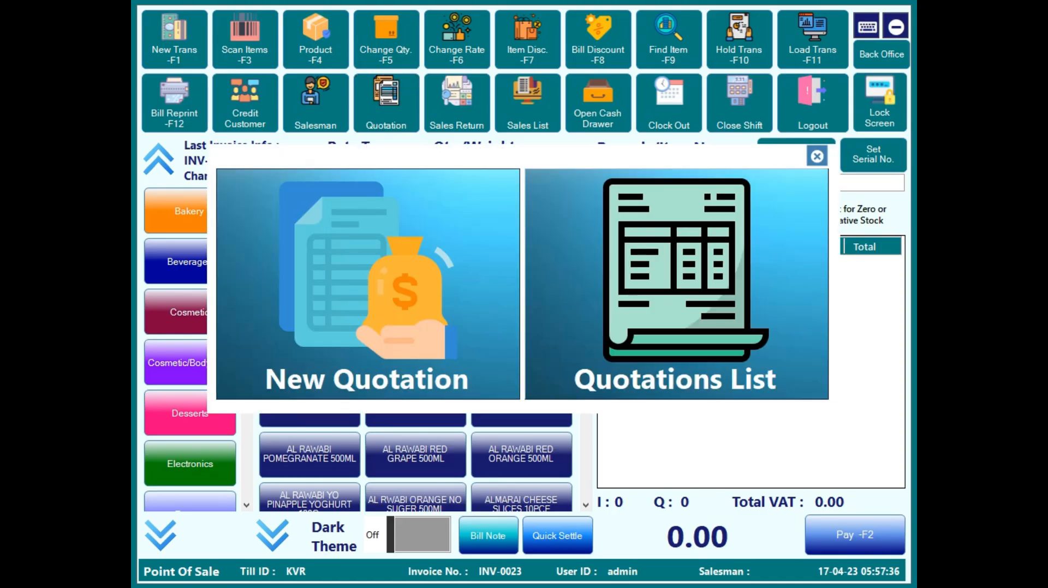
click(676, 284)
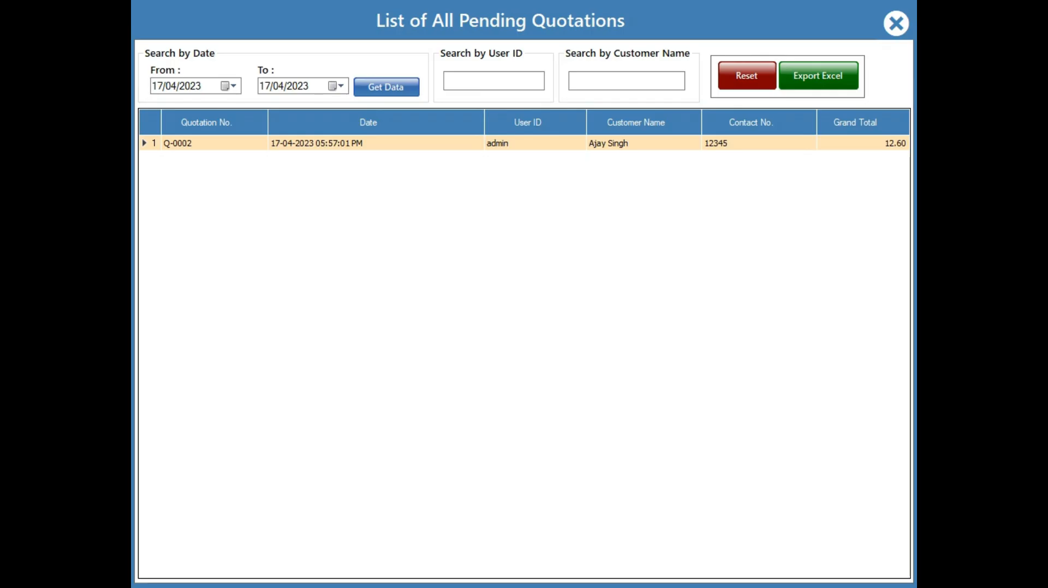
key(Return)
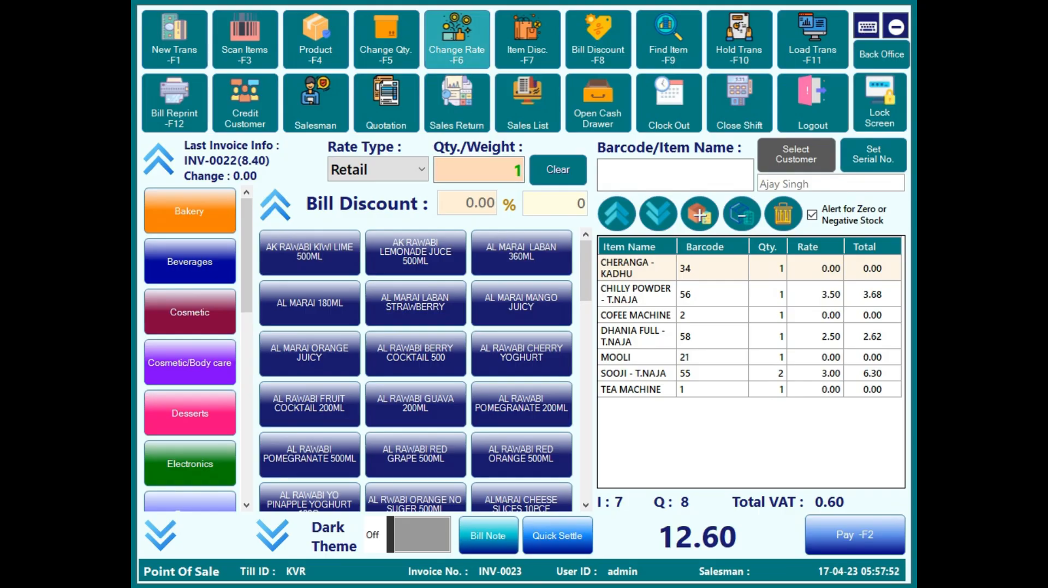
- Set the rate of the CHERANGA - KADHU item in the loaded bill to 5
click(456, 39)
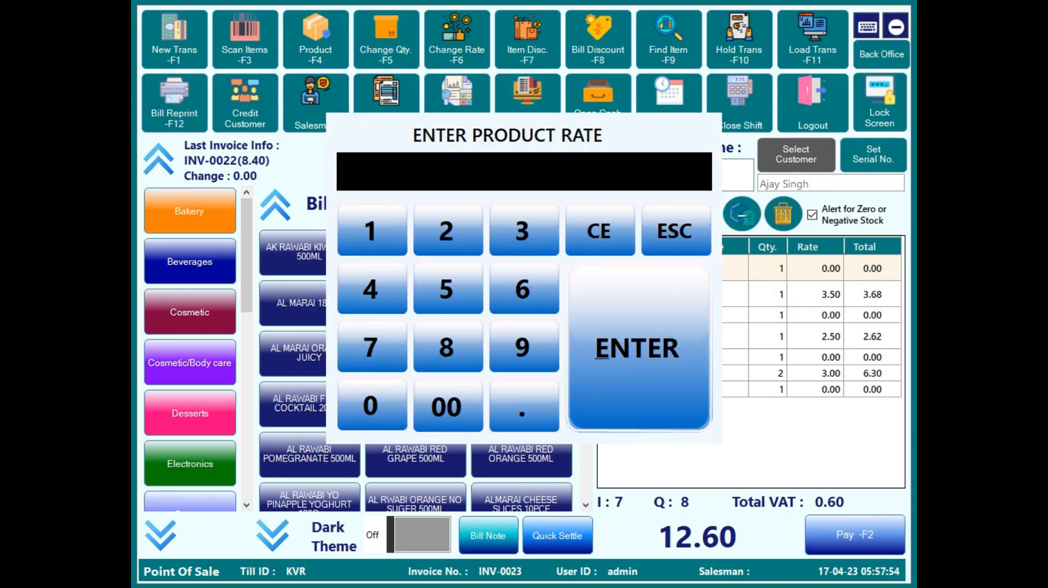
click(447, 289)
click(637, 346)
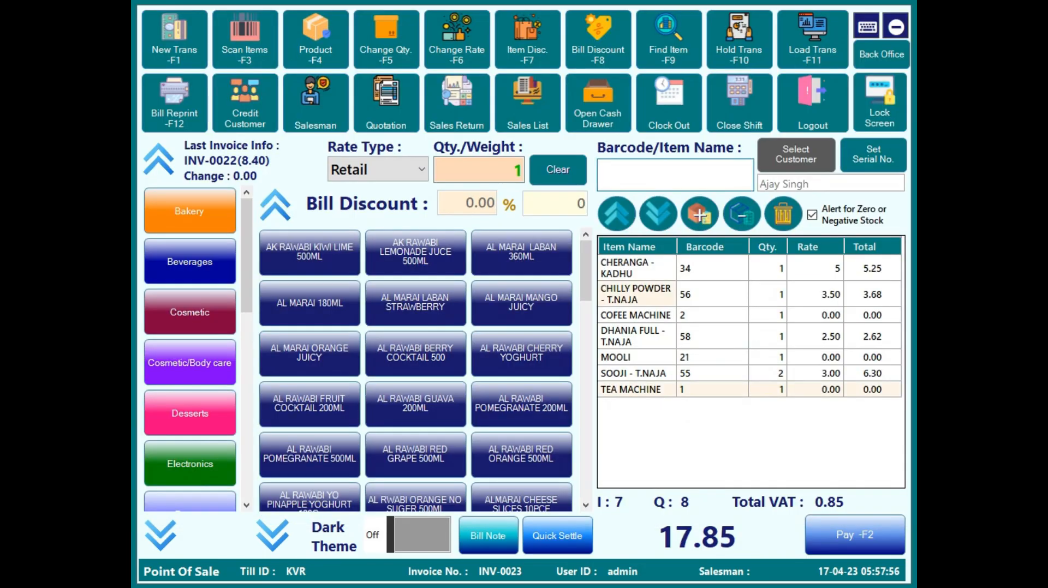
click(635, 294)
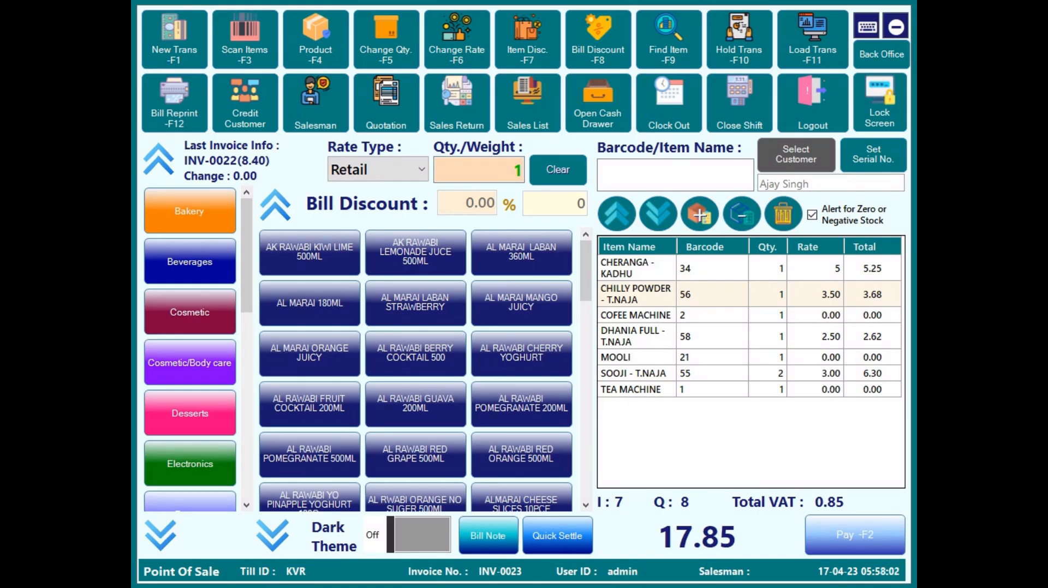
- Settle the full bill amount in cash and complete the sale through the receipt printing prompt
key(F2)
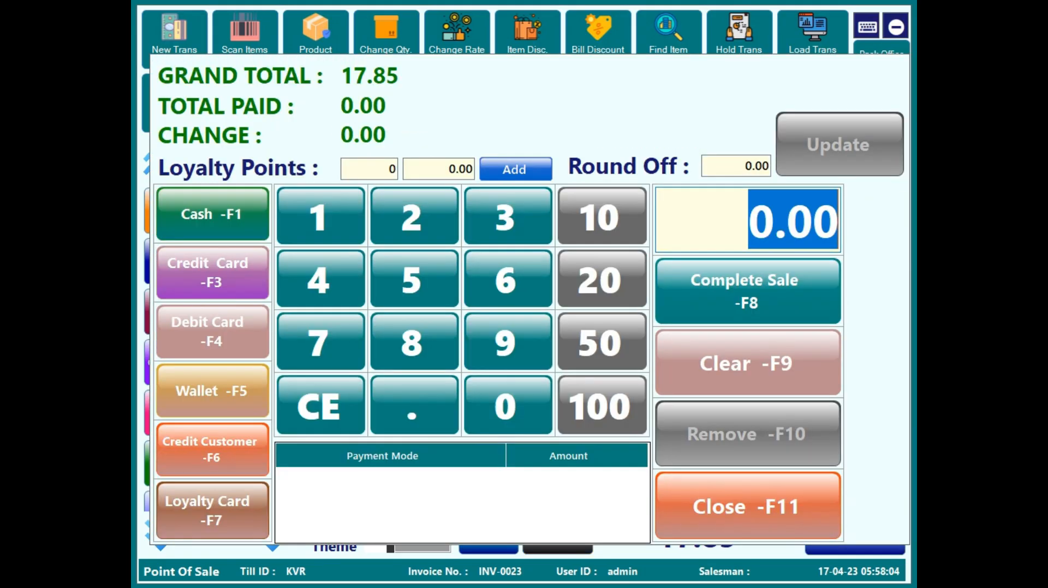
key(F1)
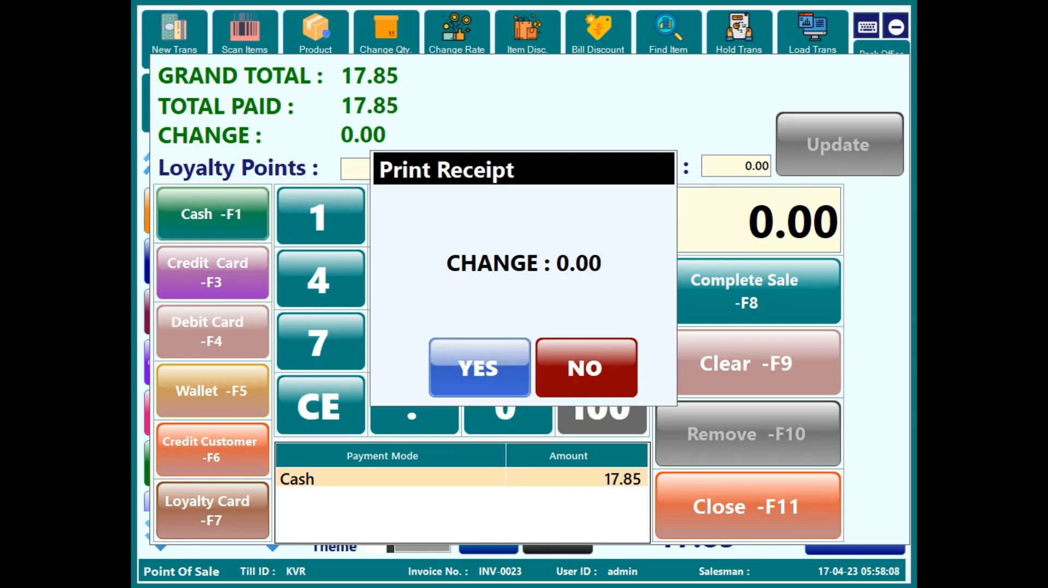
key(Return)
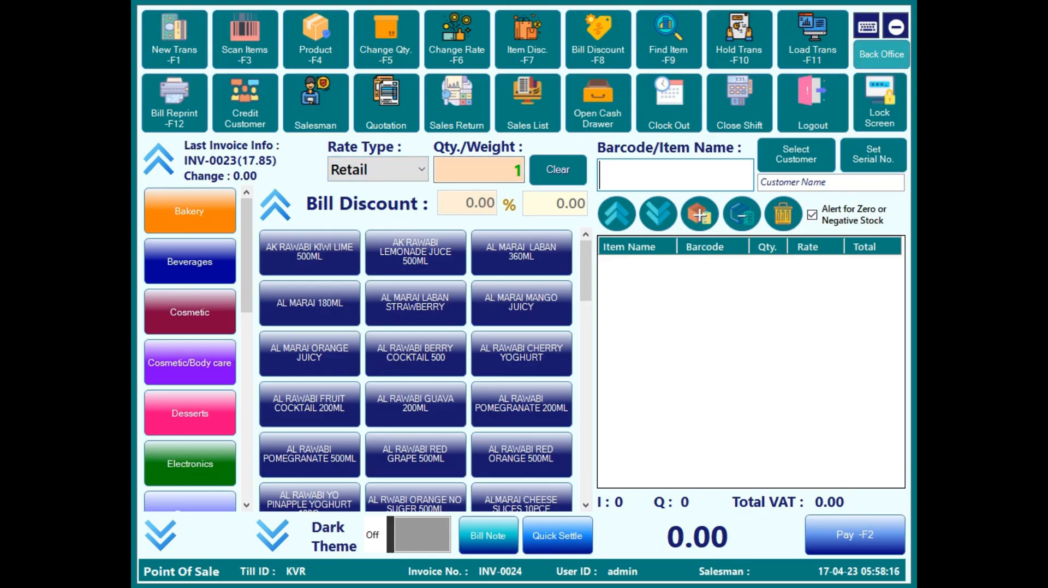
- Assign the registered Rate 2 customer to the new bill
click(796, 154)
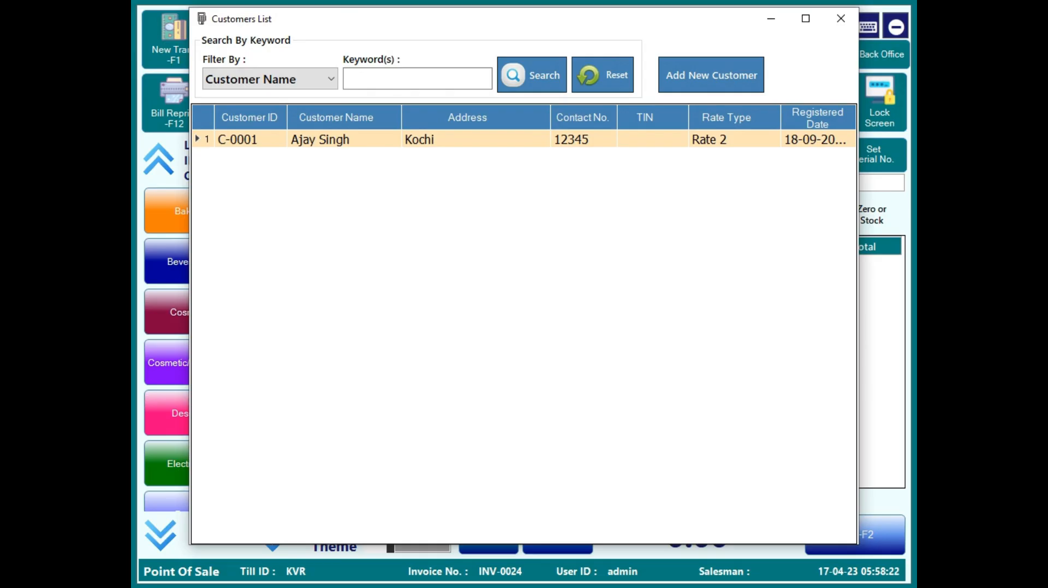
key(Return)
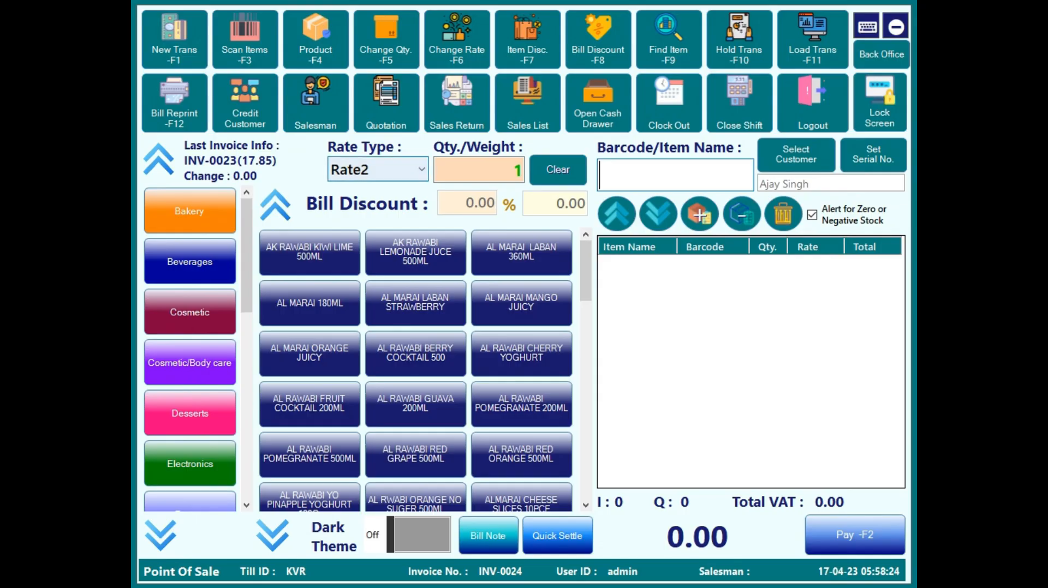